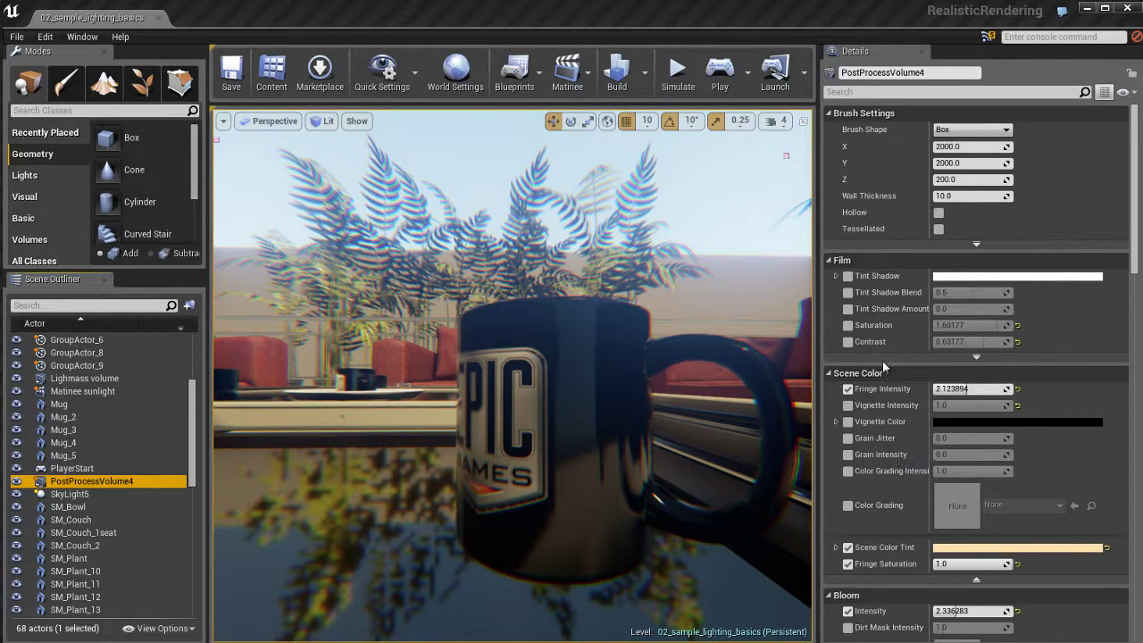
- Scroll the post process volume's Details panel down to the Lens Flares section
{"action": "scroll", "coordinate": [884, 379], "scroll_direction": "down", "scroll_amount": 1}
{"action": "scroll", "coordinate": [890, 415], "scroll_direction": "down", "scroll_amount": 8}
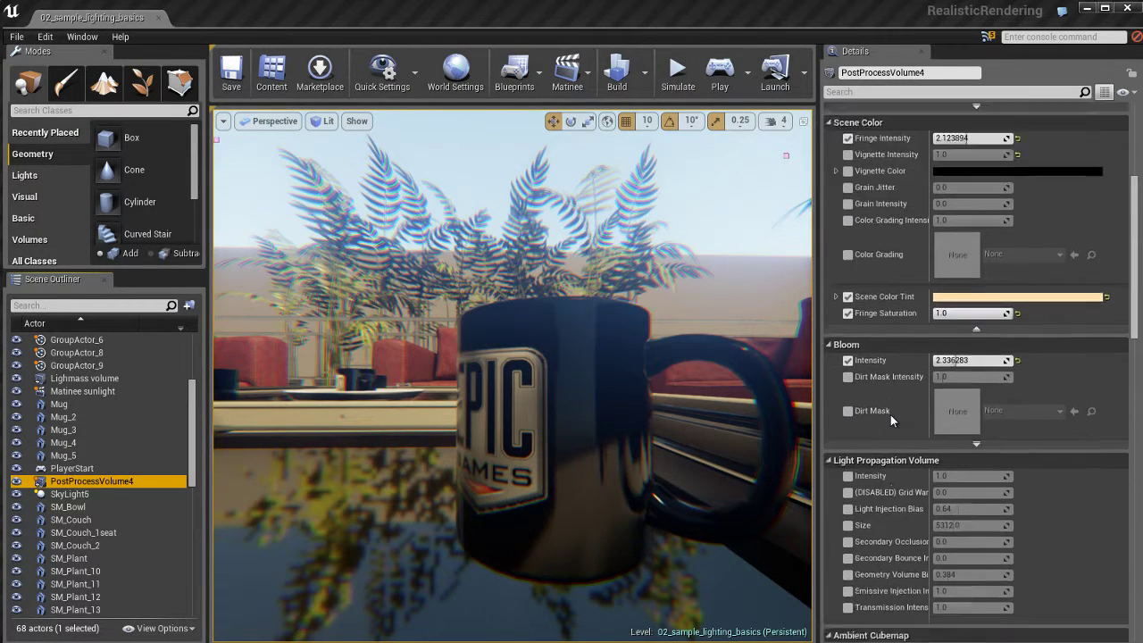
{"action": "scroll", "coordinate": [890, 414], "scroll_direction": "down", "scroll_amount": 6}
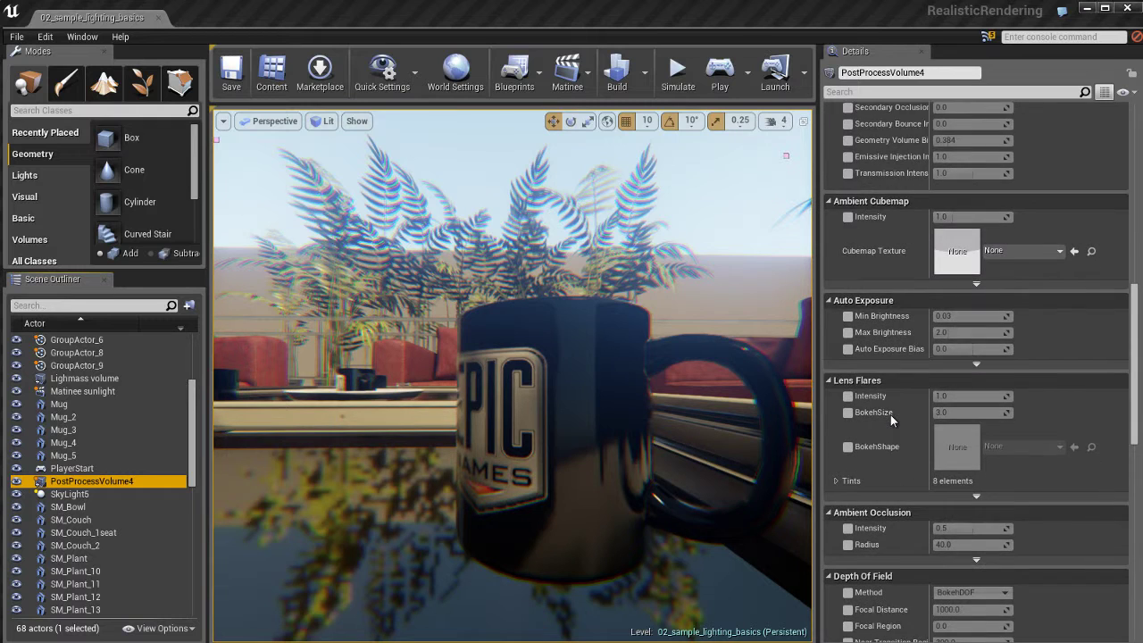
{"action": "scroll", "coordinate": [895, 417], "scroll_direction": "down", "scroll_amount": 1}
{"action": "scroll", "coordinate": [909, 407], "scroll_direction": "up", "scroll_amount": 1}
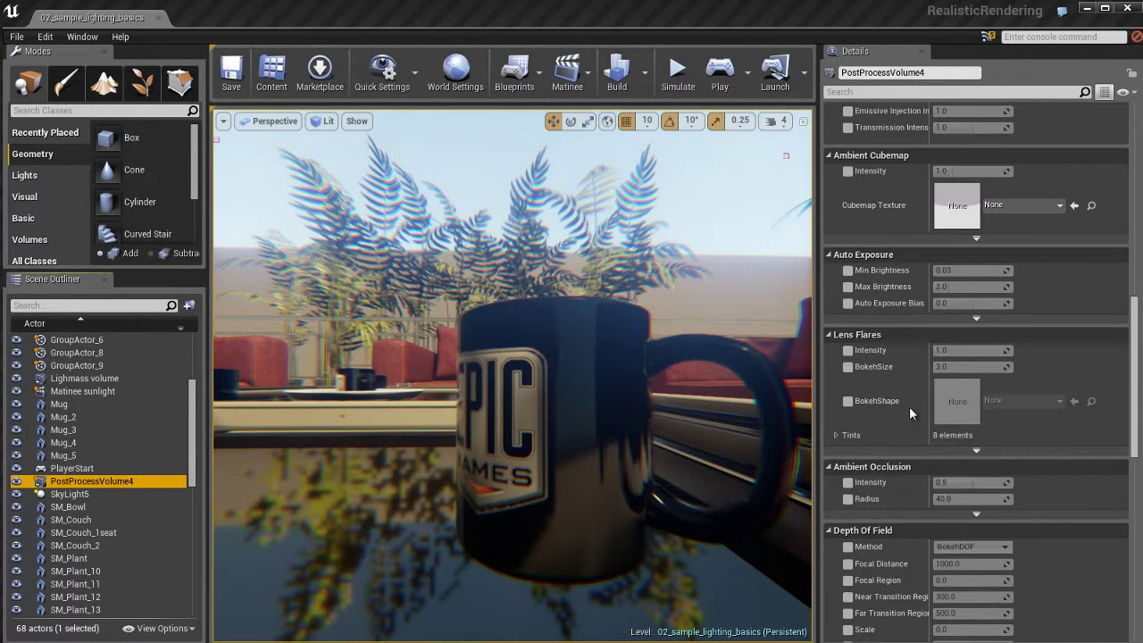
{"action": "scroll", "coordinate": [908, 355], "scroll_direction": "down", "scroll_amount": 1}
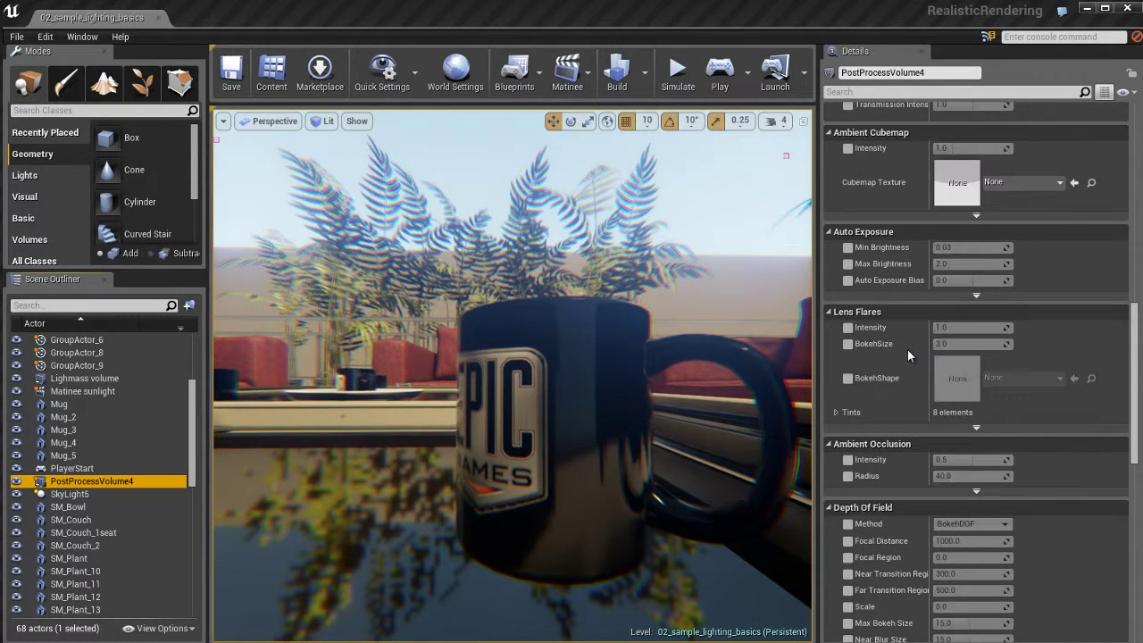
- Enable the Lens Flares Intensity override at 1.0 and fly the camera in close to the mug
{"action": "left_click", "coordinate": [848, 328]}
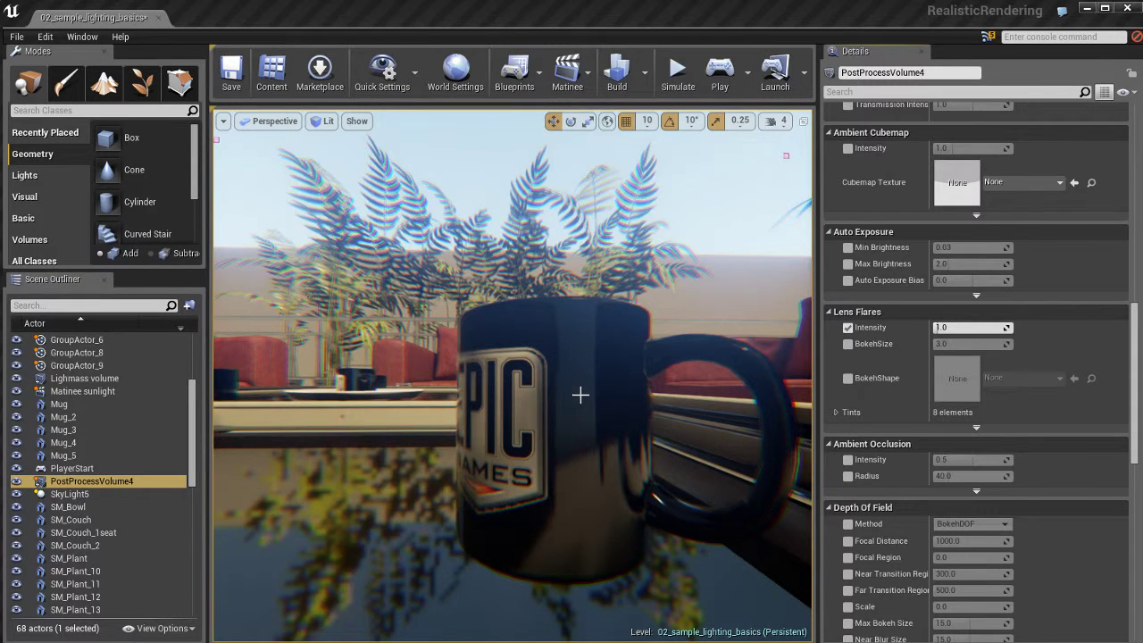
{"action": "right_click_drag", "start_coordinate": [581, 390], "coordinate": [645, 446]}
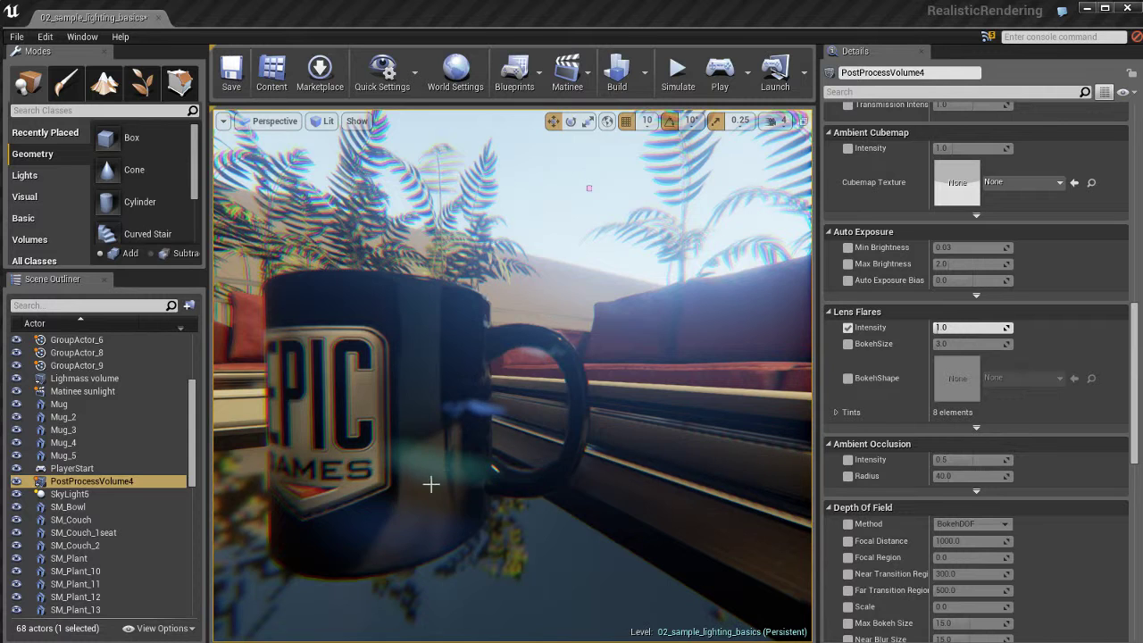
{"action": "mouse_move", "coordinate": [496, 412]}
{"action": "right_mouse_down"}
{"action": "mouse_move", "coordinate": [493, 427]}
{"action": "mouse_move", "coordinate": [509, 416]}
{"action": "right_mouse_up"}
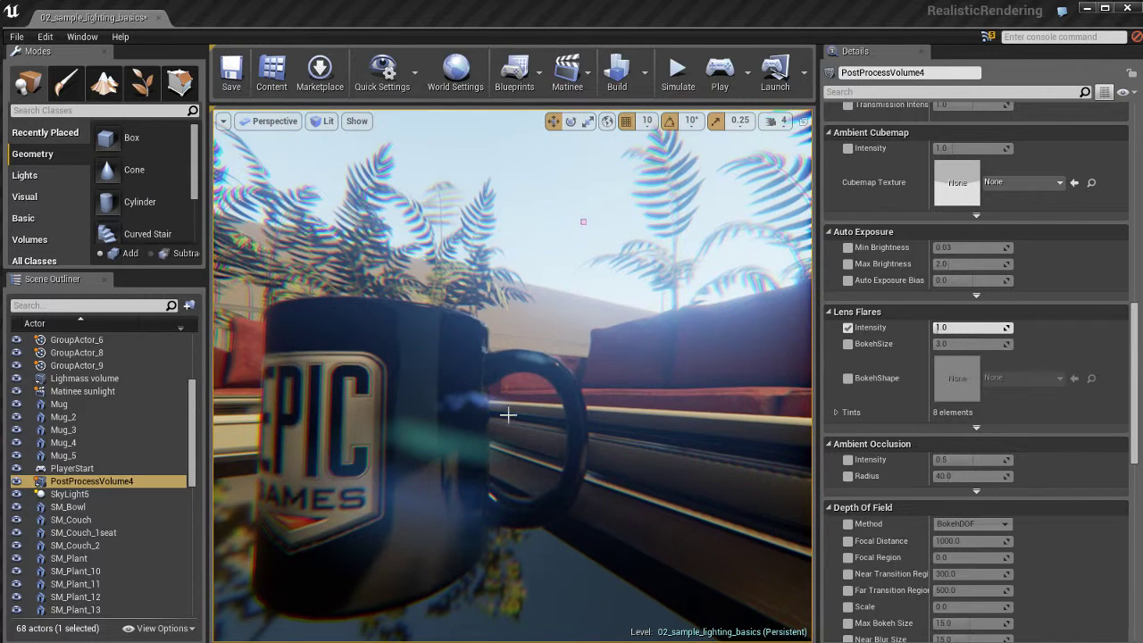
{"action": "left_click", "coordinate": [958, 326]}
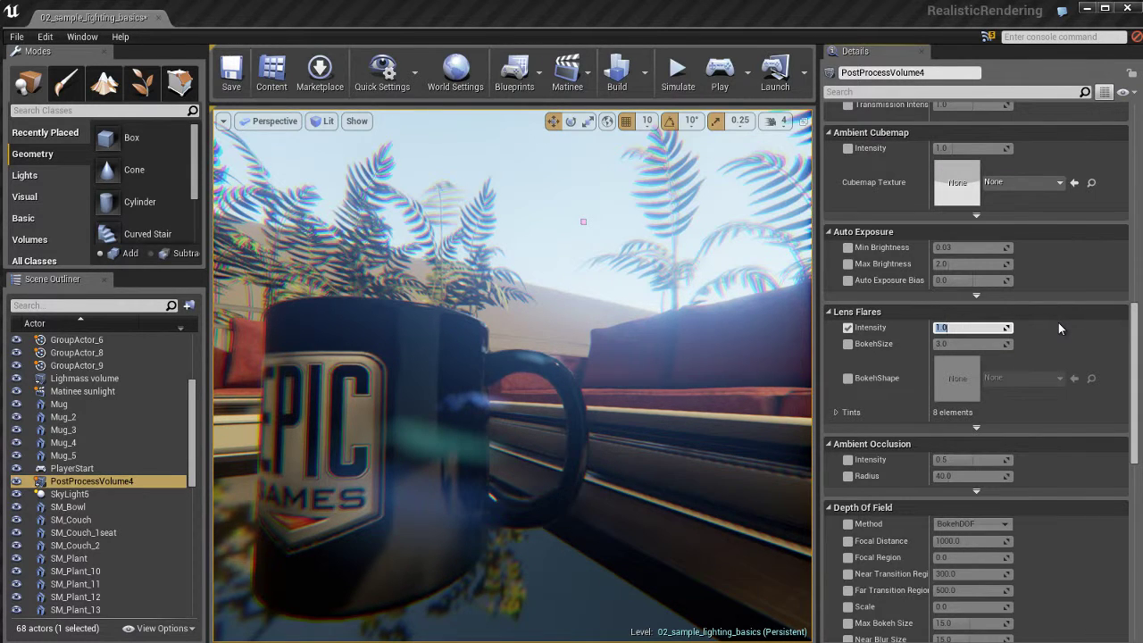
- Try Lens Flares Intensity values 0.1, 0.25, 1.0, 10 and 50 to compare the flares
{"action": "type", "text": "0.1"}
{"action": "key", "text": "Return"}
{"action": "type", "text": "0.25"}
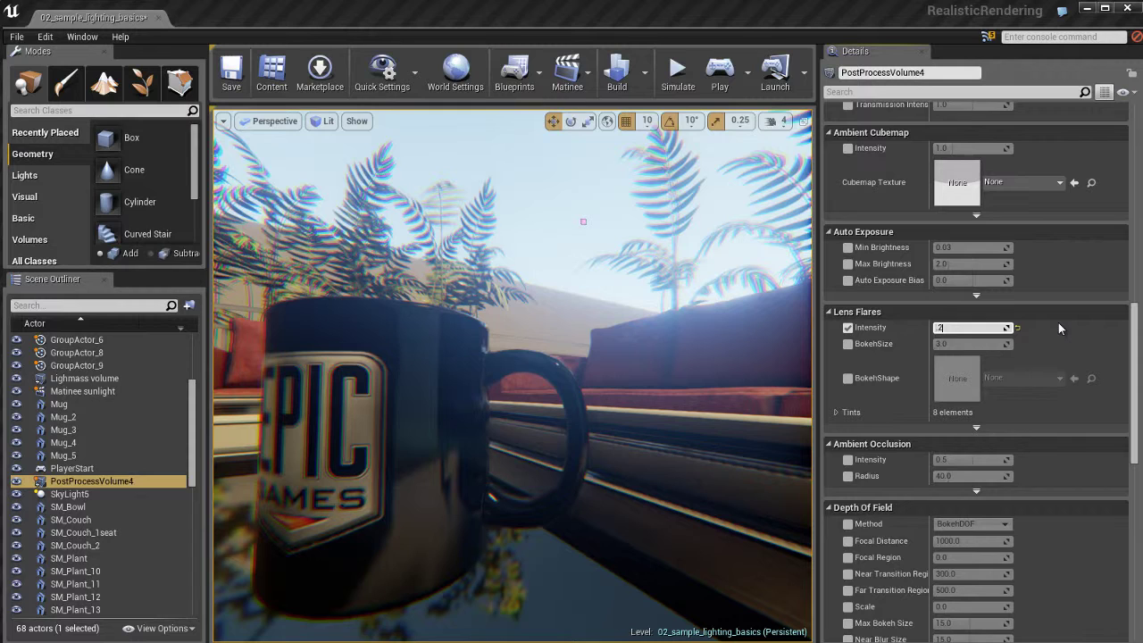
{"action": "key", "text": "Return"}
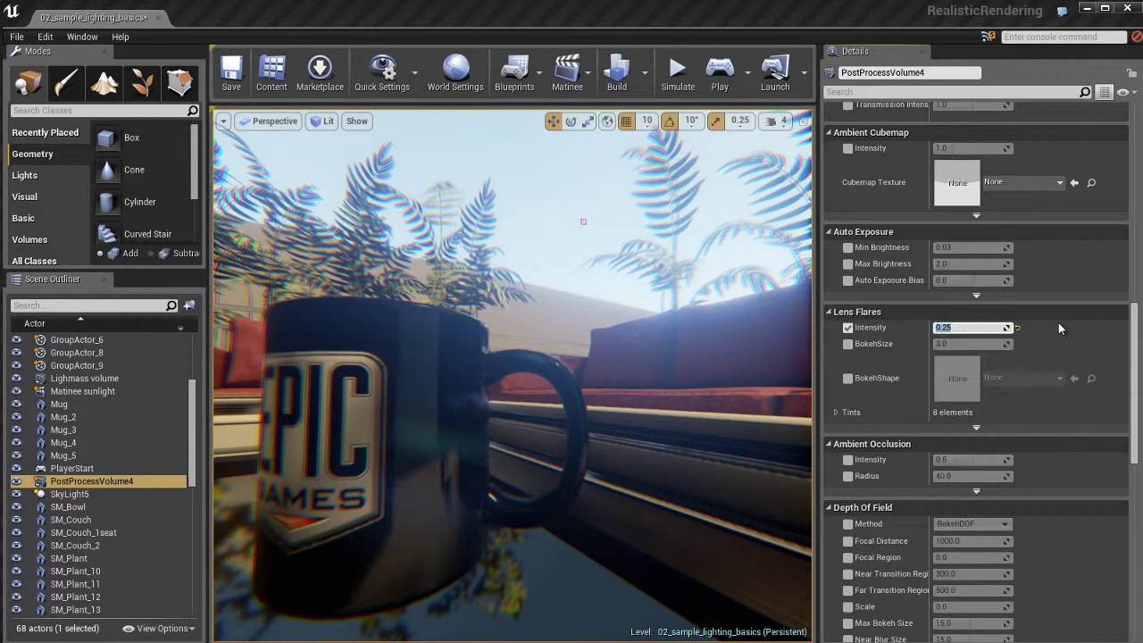
{"action": "type", "text": ".4"}
{"action": "key", "text": "BackSpace"}
{"action": "key", "text": "BackSpace"}
{"action": "type", "text": "1"}
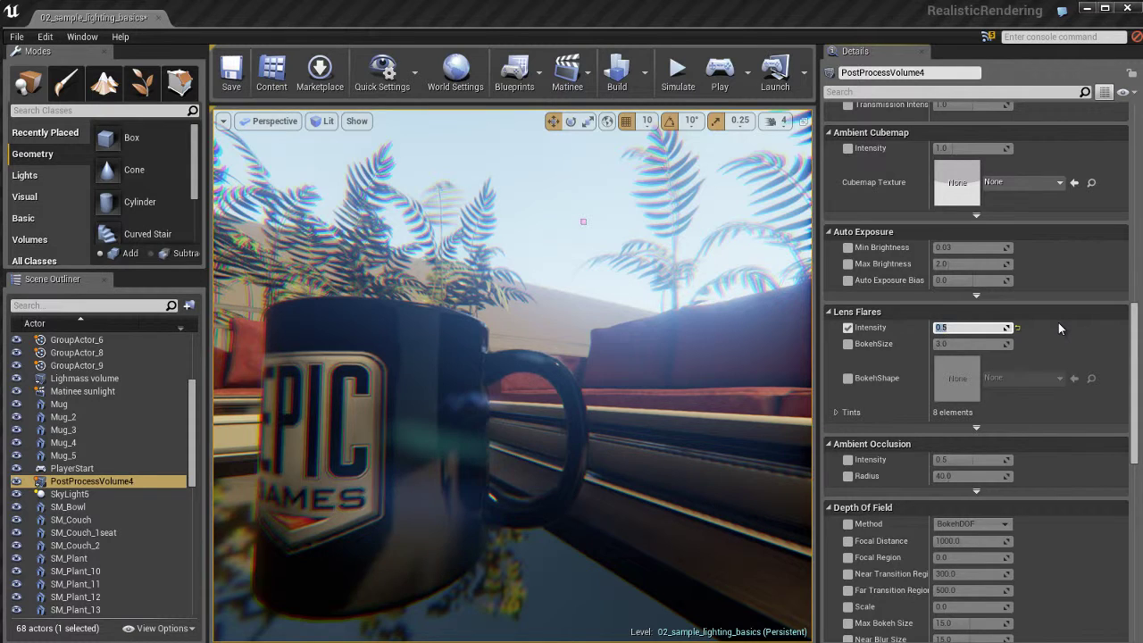
{"action": "key", "text": "Return"}
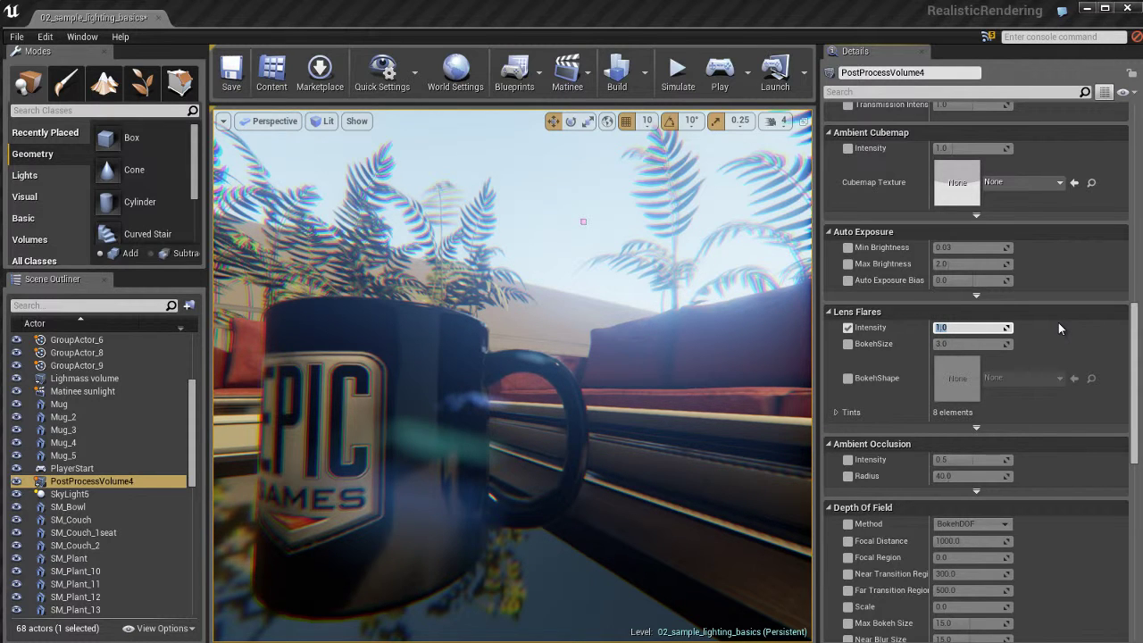
{"action": "type", "text": "10"}
{"action": "key", "text": "Return"}
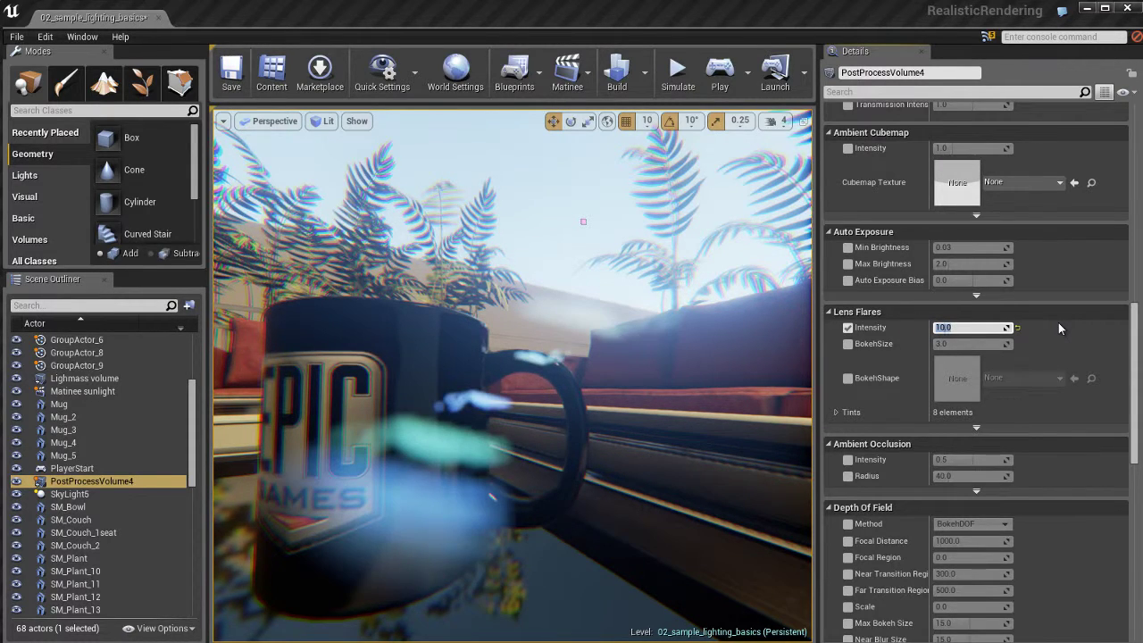
{"action": "type", "text": "50"}
{"action": "key", "text": "Return"}
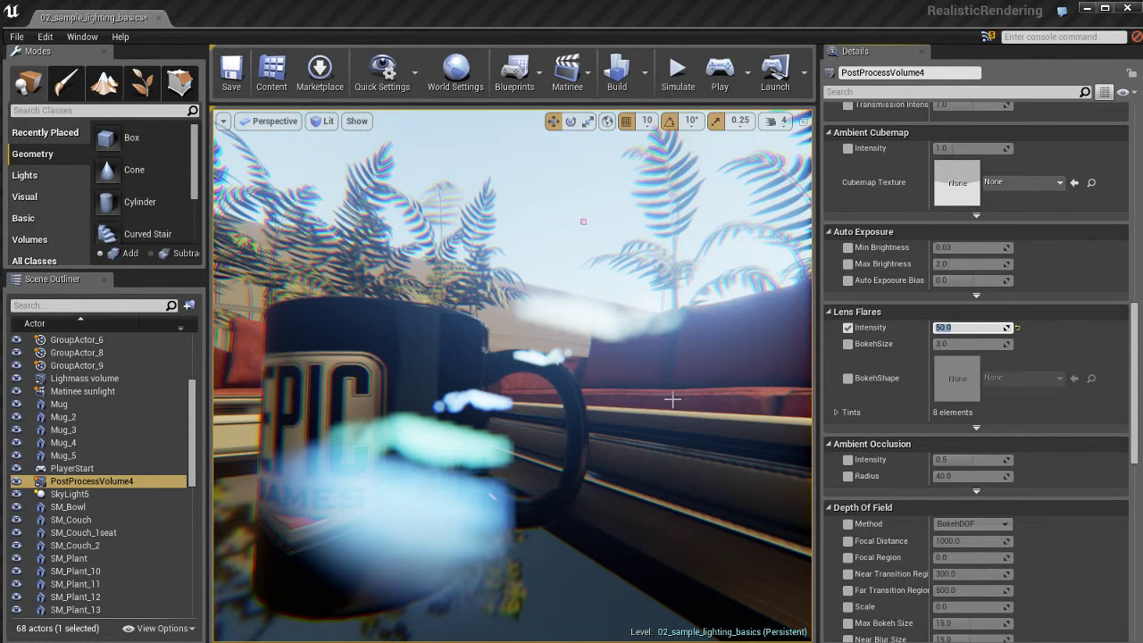
- Re-centre the mug, return Lens Flares Intensity to 1.0, then settle on the lower 0.5
{"action": "mouse_move", "coordinate": [670, 398]}
{"action": "right_mouse_down"}
{"action": "mouse_move", "coordinate": [692, 379]}
{"action": "mouse_move", "coordinate": [669, 401]}
{"action": "right_mouse_up"}
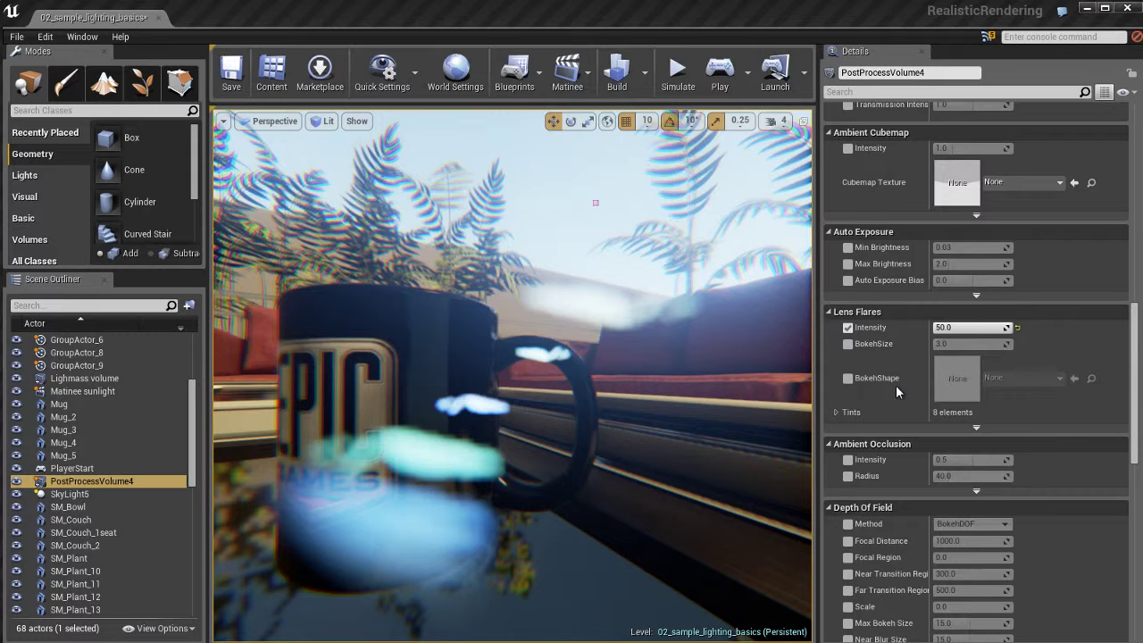
{"action": "left_click", "coordinate": [974, 327]}
{"action": "type", "text": "1"}
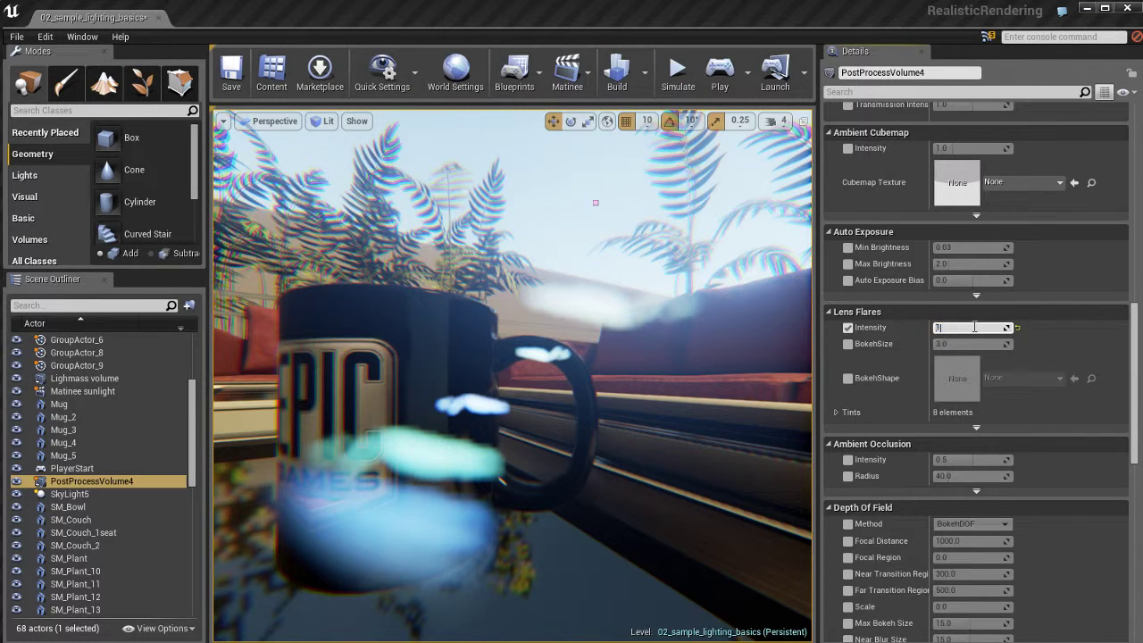
{"action": "key", "text": "Return"}
{"action": "type", "text": "0.2"}
{"action": "key", "text": "Return"}
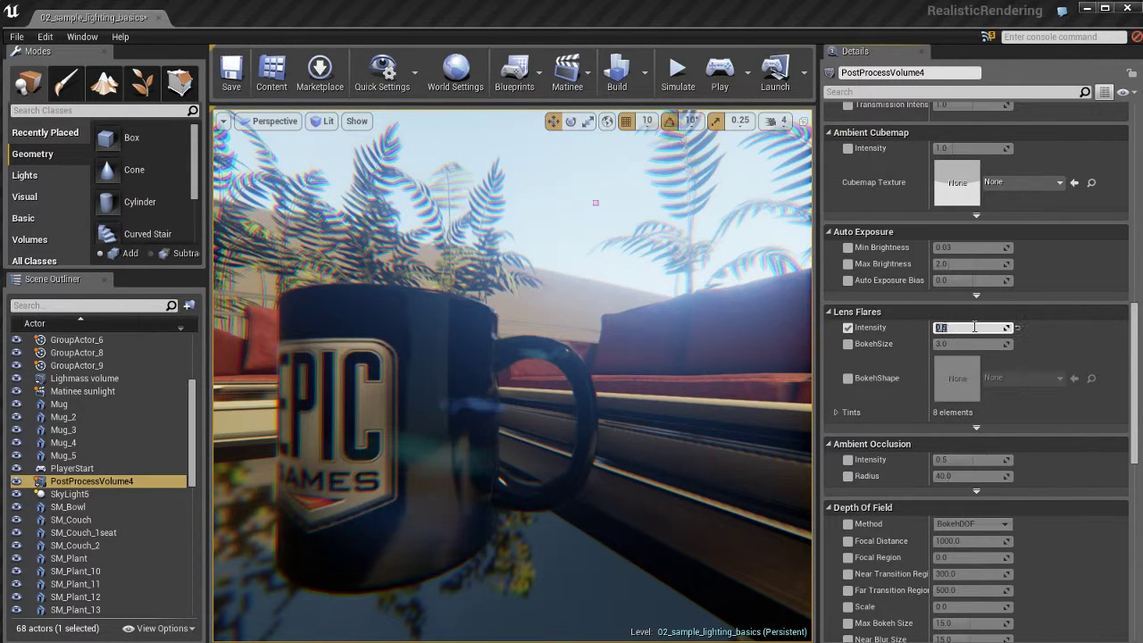
{"action": "right_click_drag", "start_coordinate": [658, 387], "coordinate": [583, 385]}
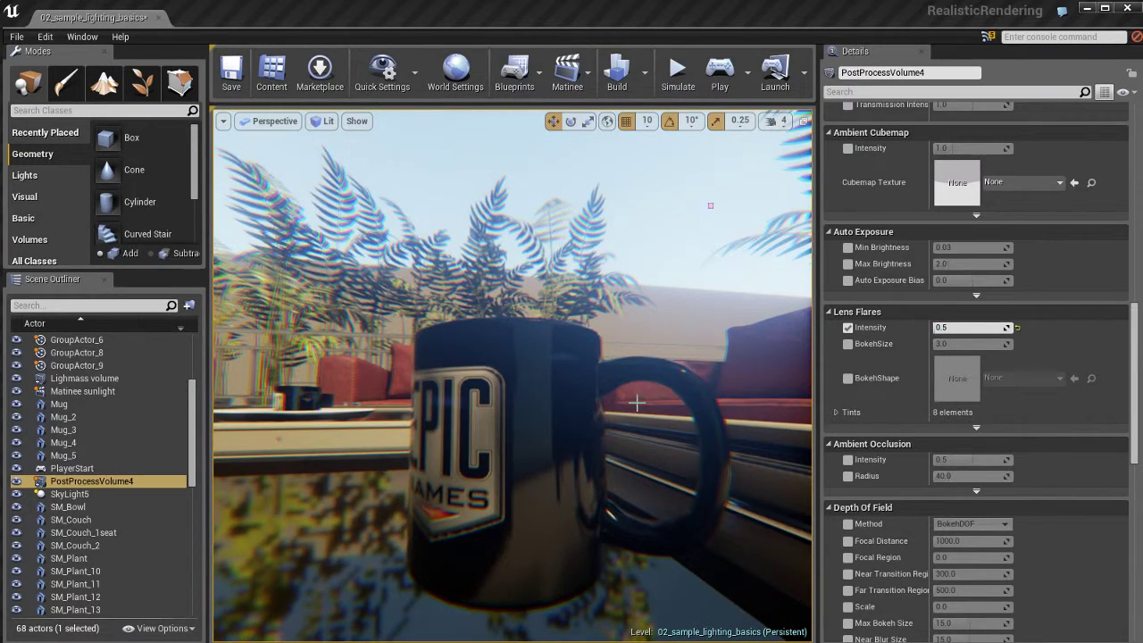
{"action": "scroll", "coordinate": [1019, 378], "scroll_direction": "down", "scroll_amount": 5}
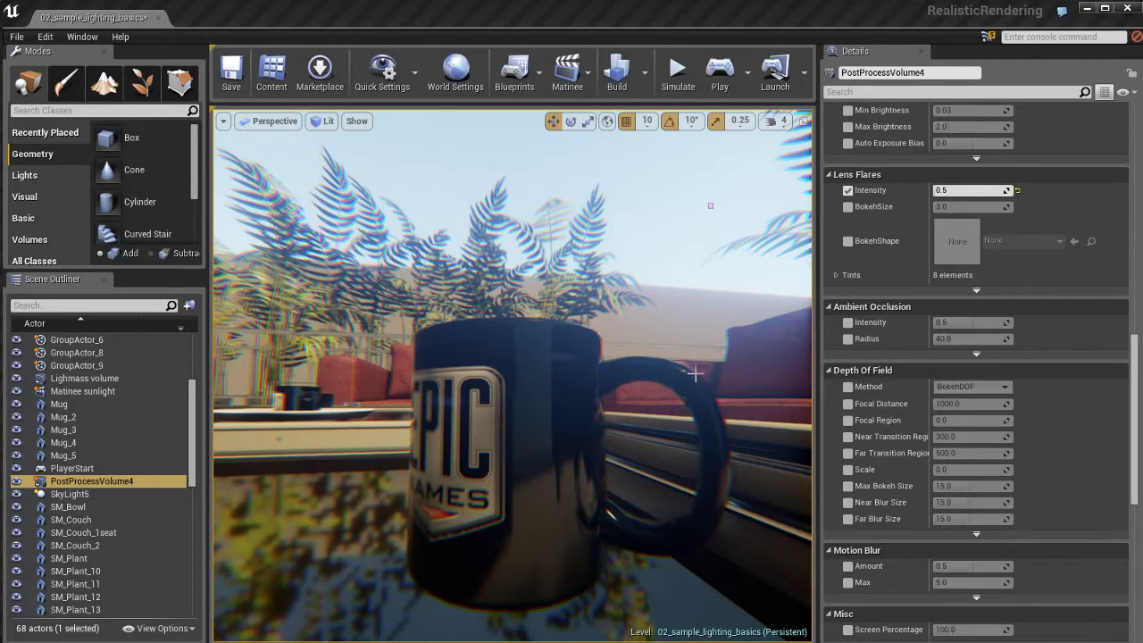
- Fly the viewport camera from the mug over to a close-up of the red leather couch arm
{"action": "right_click_drag", "start_coordinate": [631, 402], "coordinate": [864, 369]}
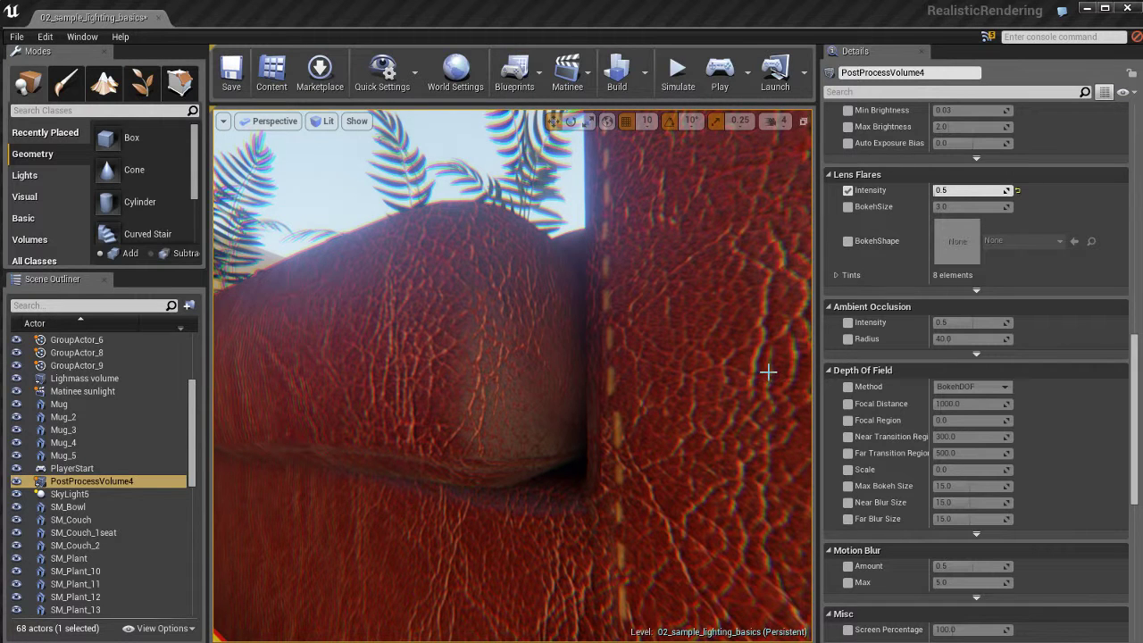
- Enable Ambient Occlusion Intensity and Radius overrides, previewing Intensity at 0.0 before keeping 1.0
{"action": "left_click", "coordinate": [849, 324]}
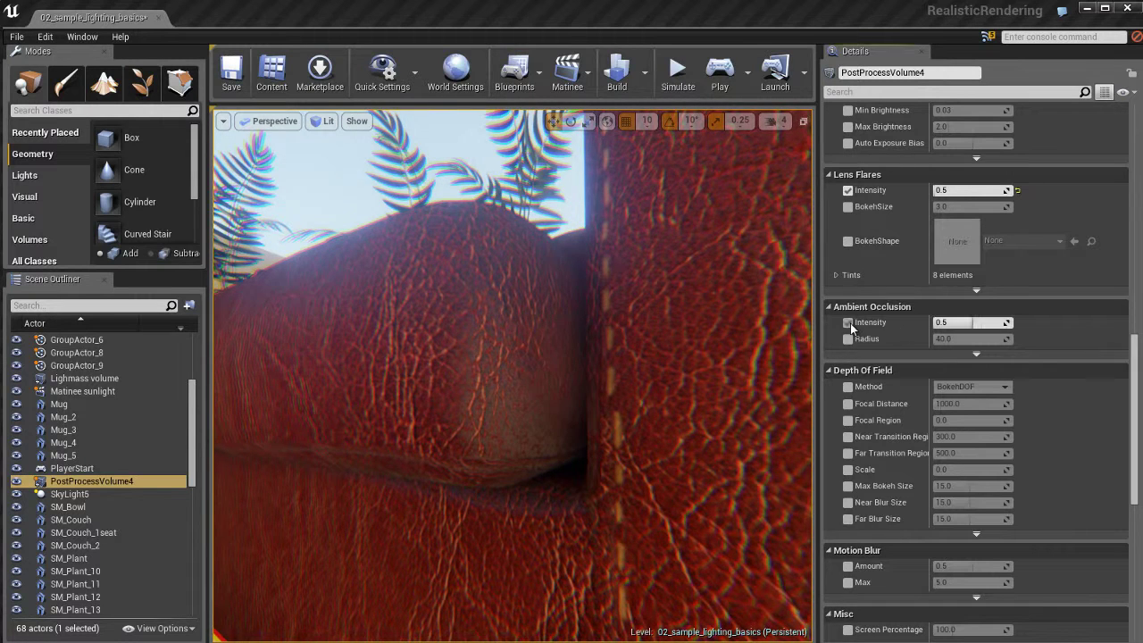
{"action": "left_click", "coordinate": [849, 340]}
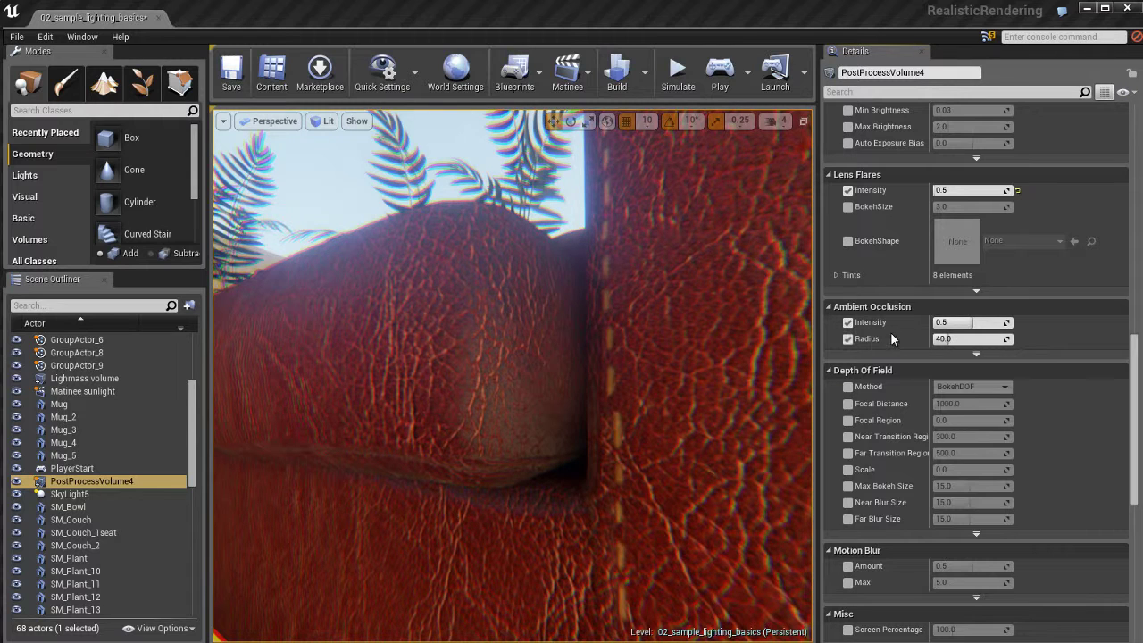
{"action": "left_click", "coordinate": [969, 322]}
{"action": "scroll", "coordinate": [565, 474], "scroll_direction": "up", "scroll_amount": 5}
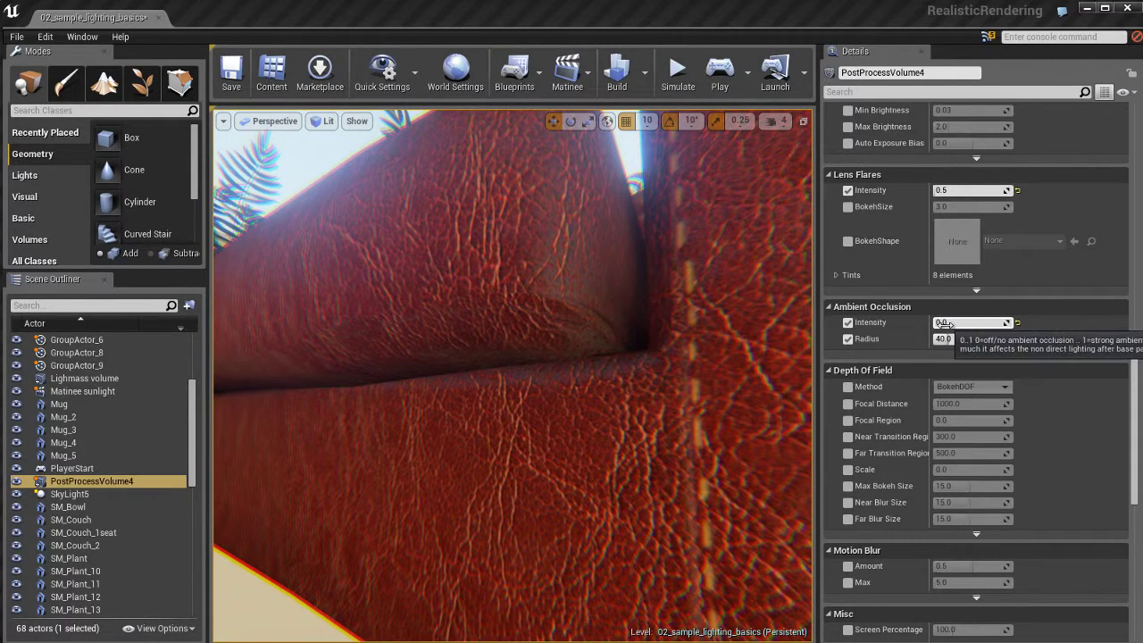
{"action": "left_click_drag", "start_coordinate": [945, 323], "coordinate": [1042, 323]}
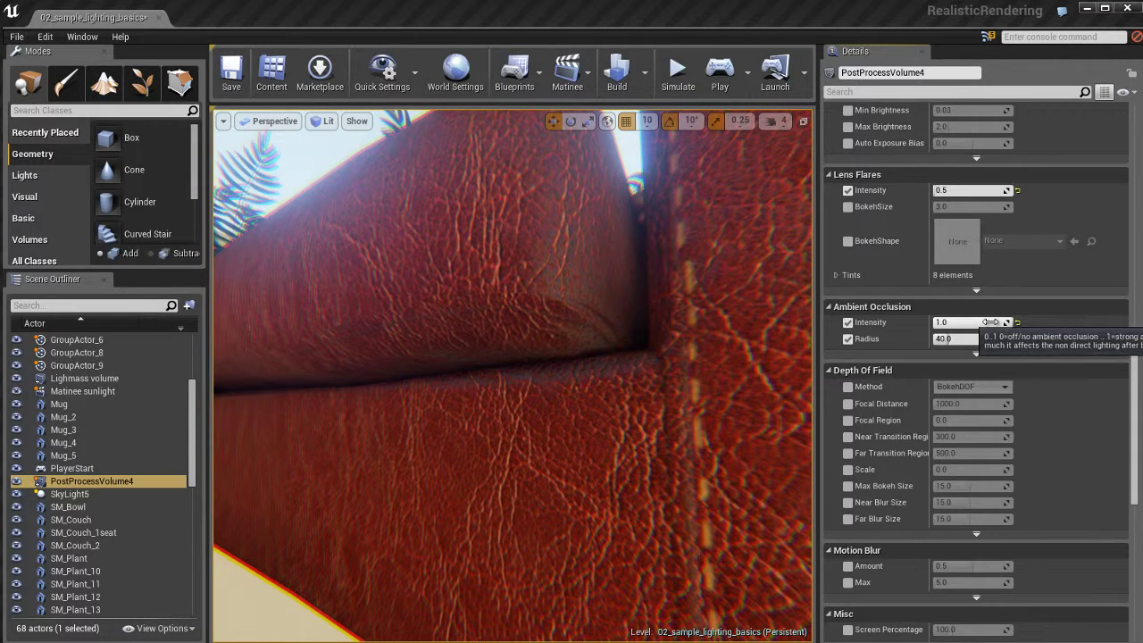
{"action": "left_click_drag", "start_coordinate": [989, 322], "coordinate": [868, 318]}
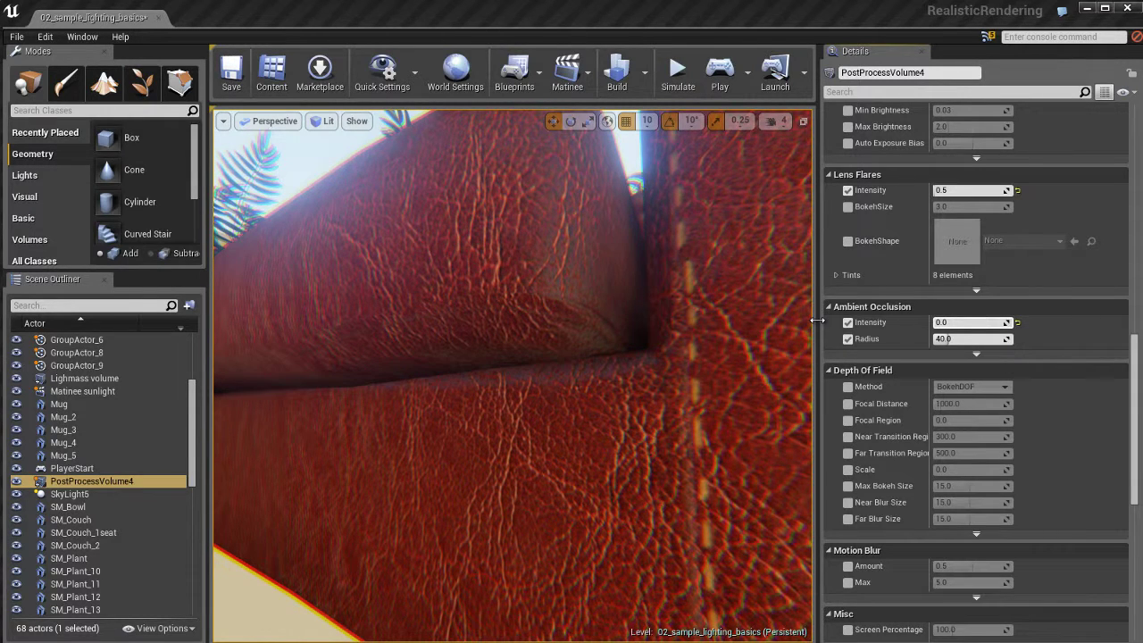
{"action": "mouse_move", "coordinate": [951, 322]}
{"action": "left_mouse_down"}
{"action": "mouse_move", "coordinate": [1021, 316]}
{"action": "mouse_move", "coordinate": [760, 316]}
{"action": "mouse_move", "coordinate": [956, 320]}
{"action": "mouse_move", "coordinate": [1033, 306]}
{"action": "left_mouse_up"}
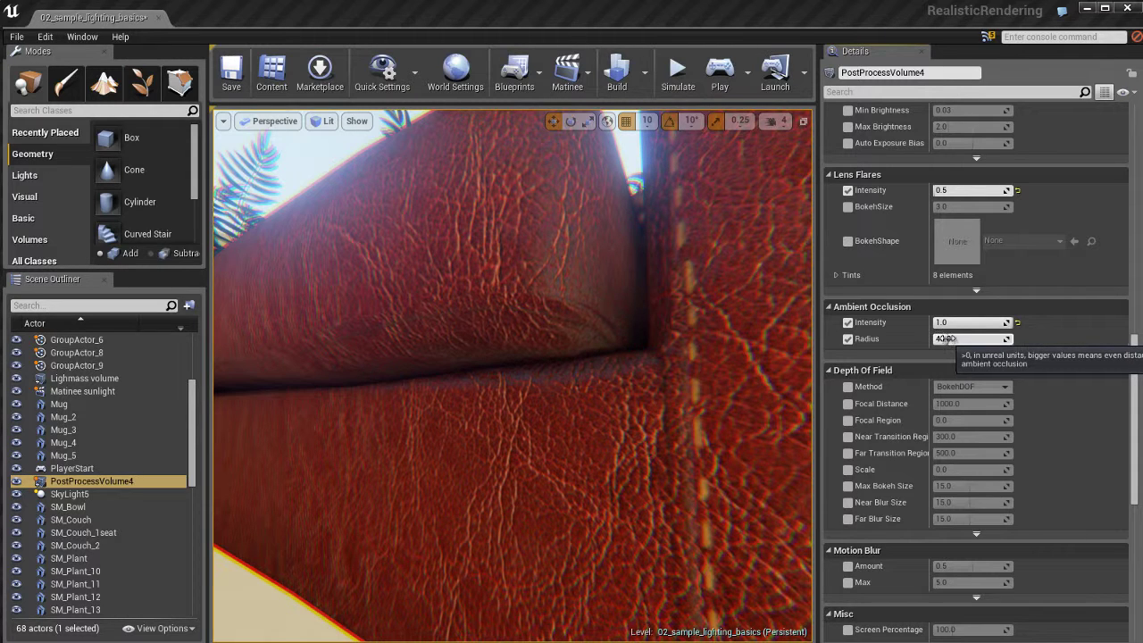
- Test larger Ambient Occlusion Radius values, then reset Radius to 40.0
{"action": "left_click_drag", "start_coordinate": [948, 339], "coordinate": [1019, 339]}
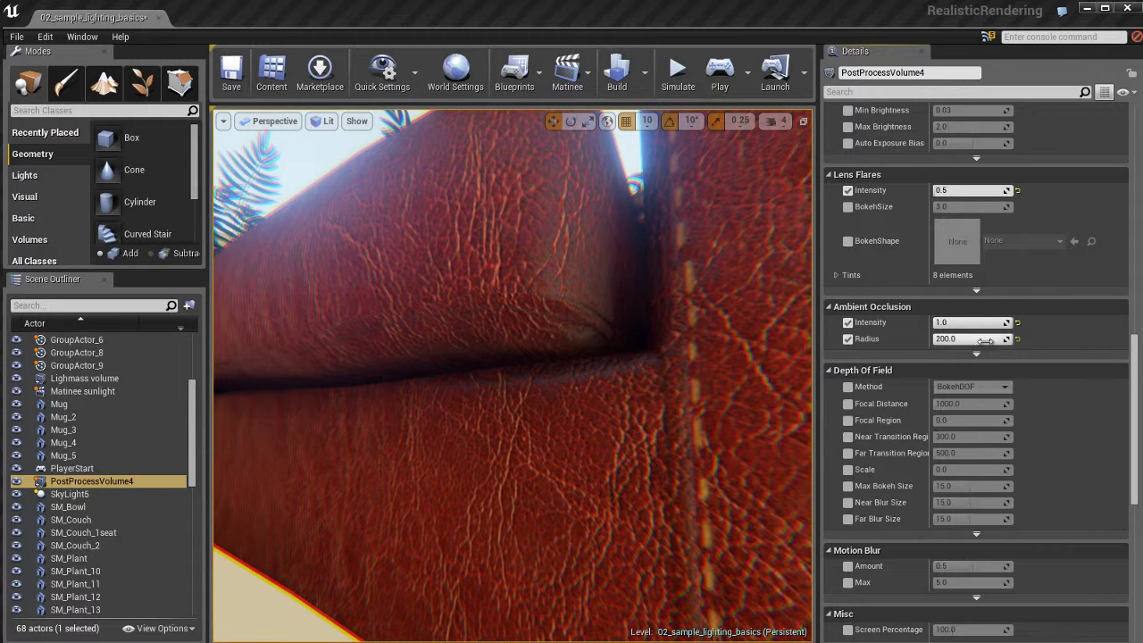
{"action": "mouse_move", "coordinate": [938, 339]}
{"action": "left_mouse_down"}
{"action": "mouse_move", "coordinate": [898, 336]}
{"action": "mouse_move", "coordinate": [973, 339]}
{"action": "mouse_move", "coordinate": [1016, 359]}
{"action": "left_mouse_up"}
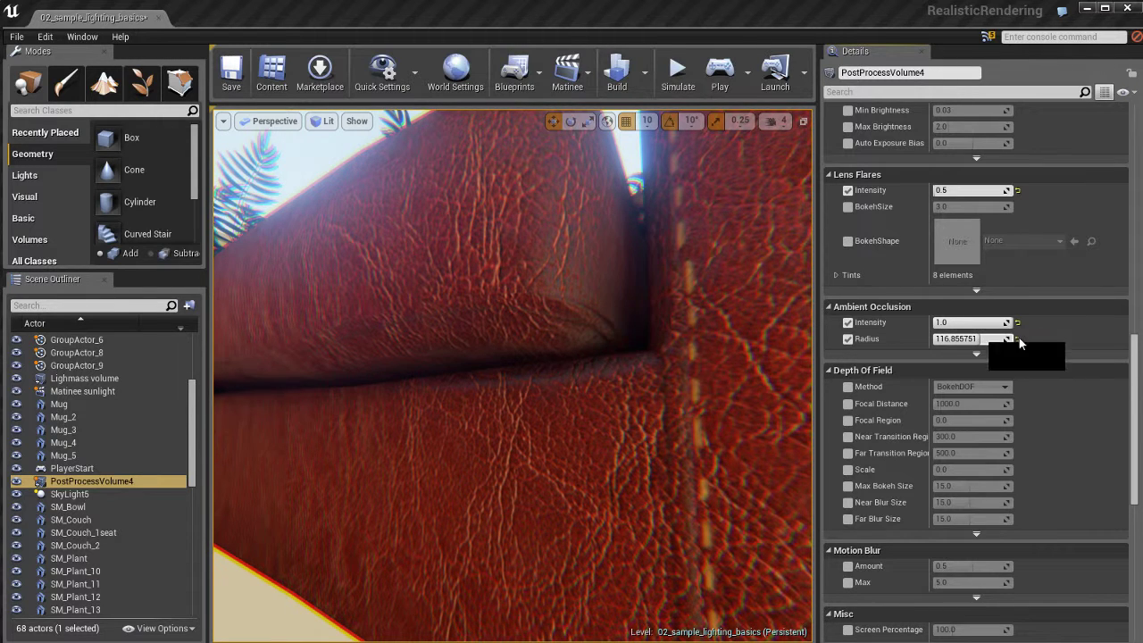
{"action": "left_click", "coordinate": [1018, 339]}
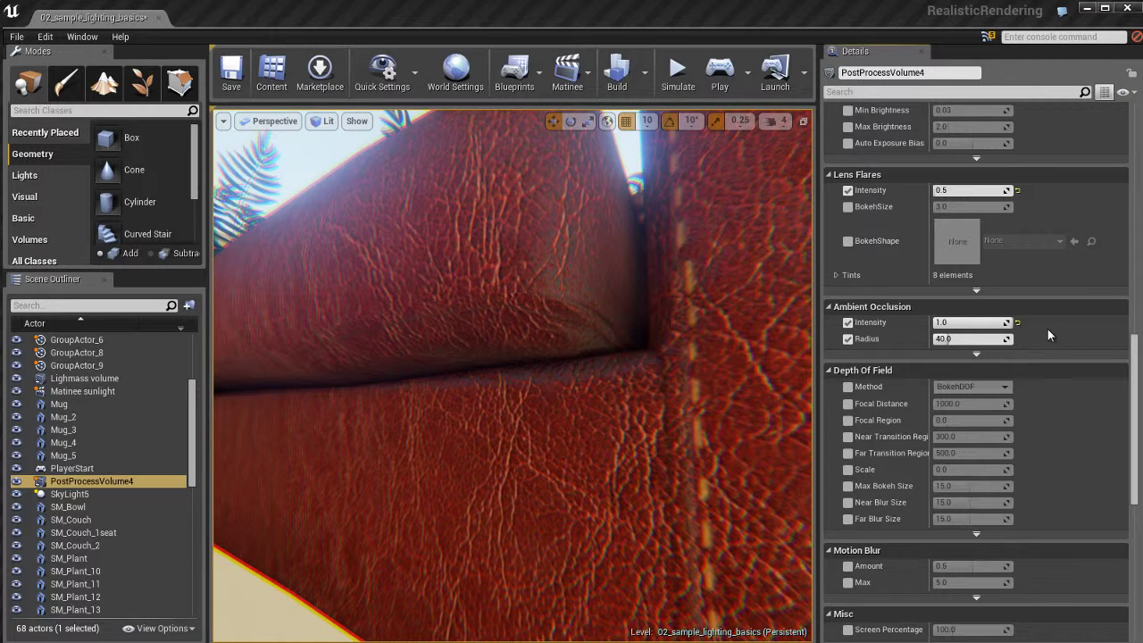
- Turn on the Motion Blur Amount (0.5) and Max (5.0) overrides
{"action": "scroll", "coordinate": [1047, 329], "scroll_direction": "down", "scroll_amount": 5}
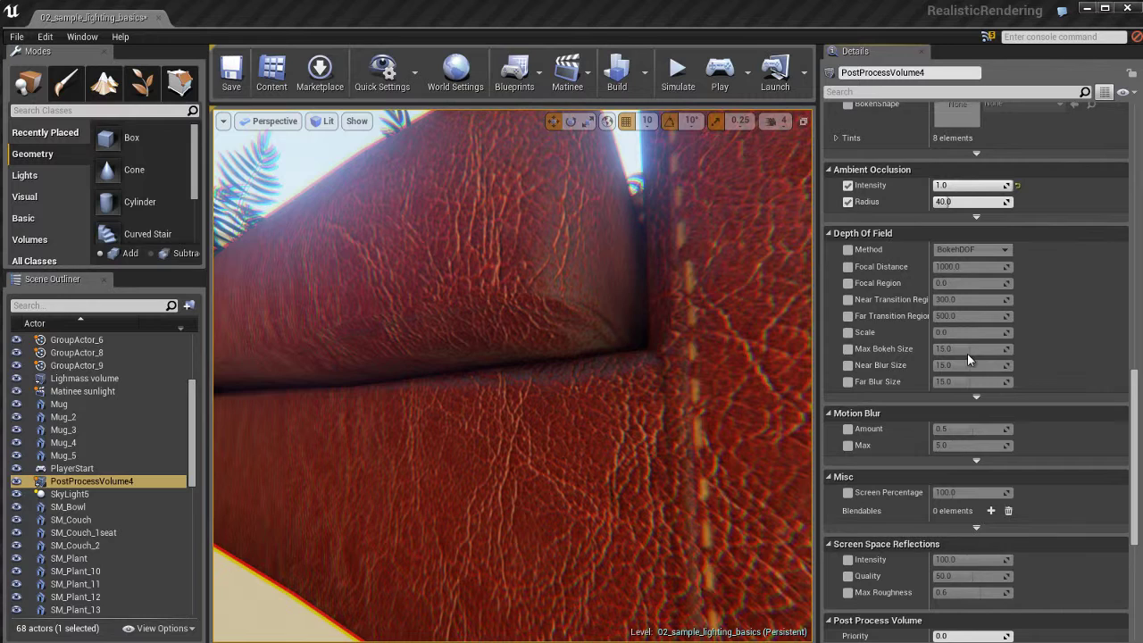
{"action": "scroll", "coordinate": [1060, 333], "scroll_direction": "down", "scroll_amount": 5}
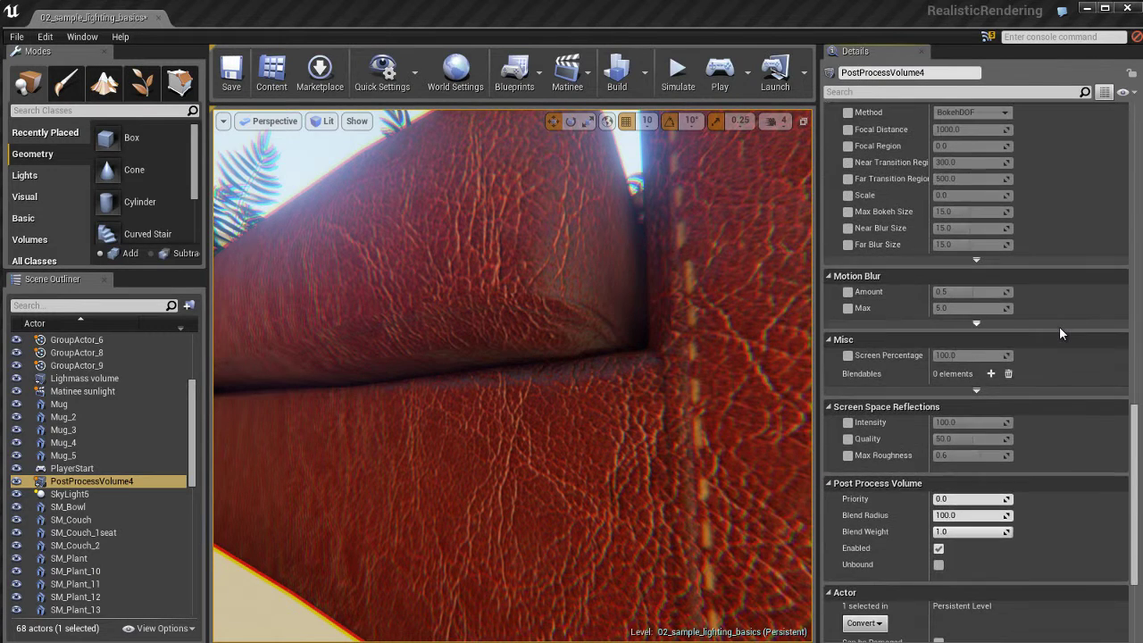
{"action": "left_click", "coordinate": [848, 292]}
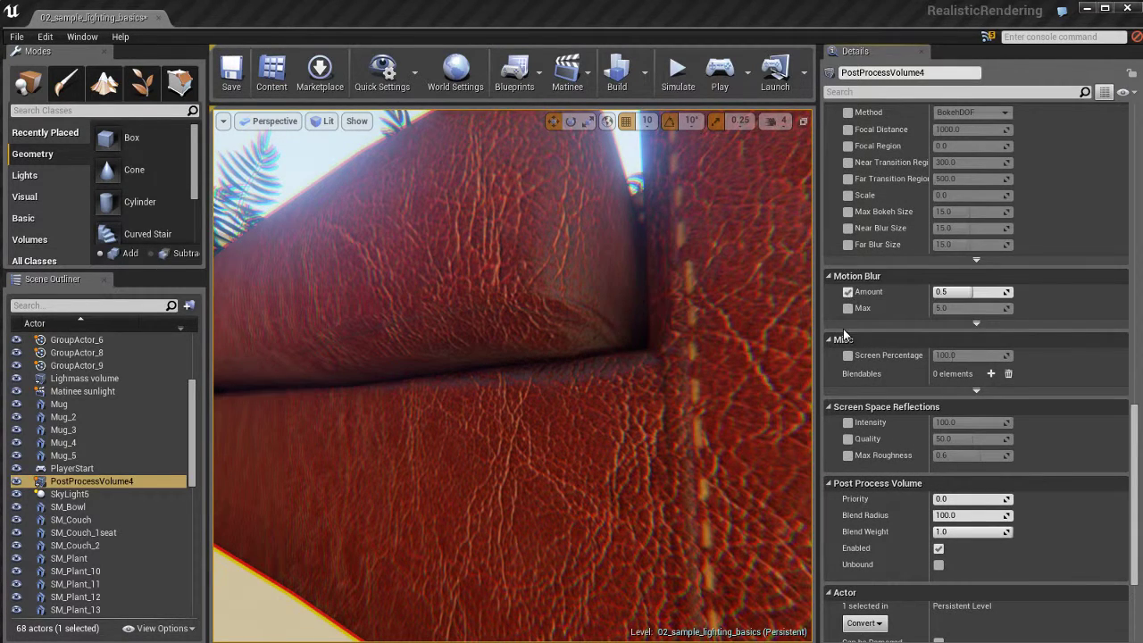
{"action": "left_click", "coordinate": [848, 308]}
{"action": "mouse_move", "coordinate": [555, 382]}
{"action": "left_mouse_down"}
{"action": "mouse_move", "coordinate": [554, 345]}
{"action": "mouse_move", "coordinate": [471, 345]}
{"action": "mouse_move", "coordinate": [337, 389]}
{"action": "mouse_move", "coordinate": [263, 395]}
{"action": "mouse_move", "coordinate": [581, 352]}
{"action": "mouse_move", "coordinate": [539, 339]}
{"action": "mouse_move", "coordinate": [530, 378]}
{"action": "mouse_move", "coordinate": [544, 381]}
{"action": "left_mouse_up"}
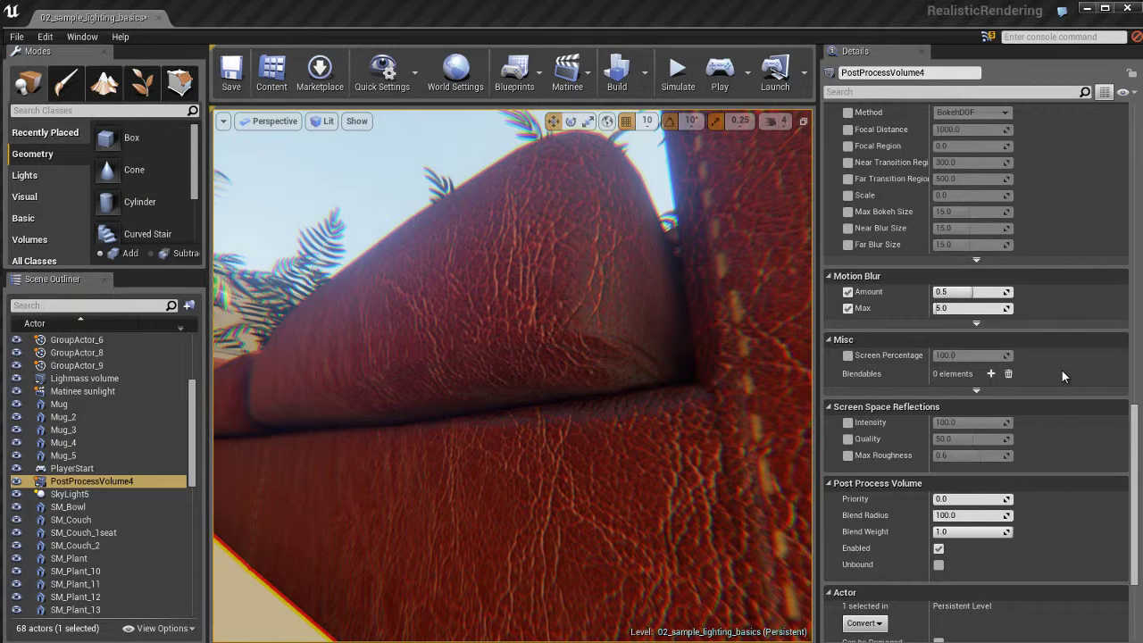
{"action": "scroll", "coordinate": [1060, 376], "scroll_direction": "down", "scroll_amount": 1}
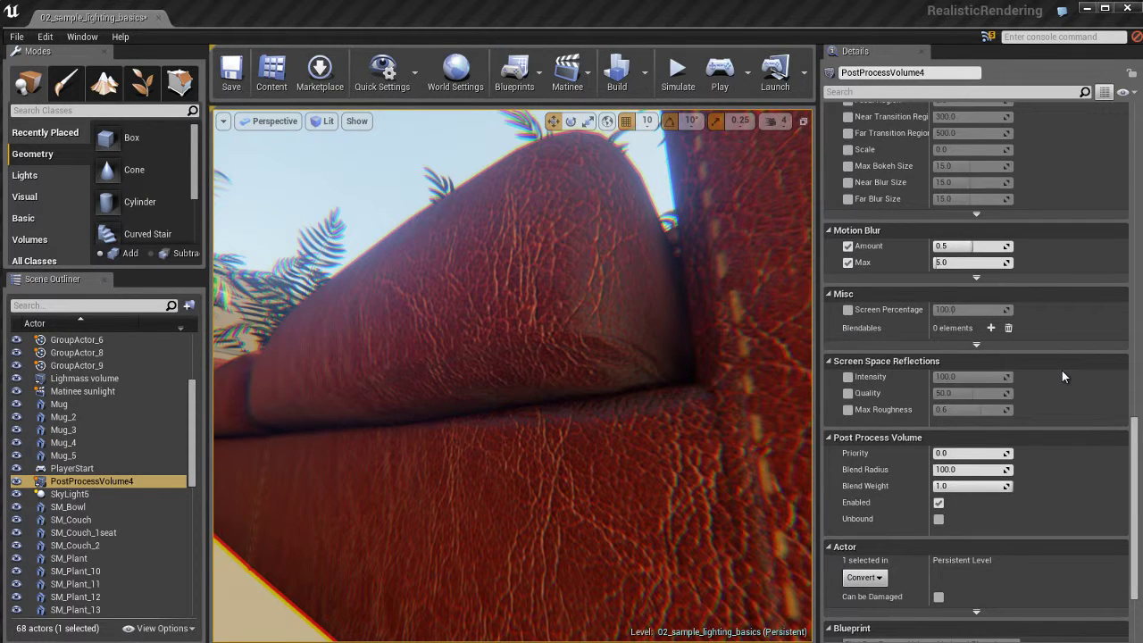
{"action": "scroll", "coordinate": [1062, 368], "scroll_direction": "down", "scroll_amount": 1}
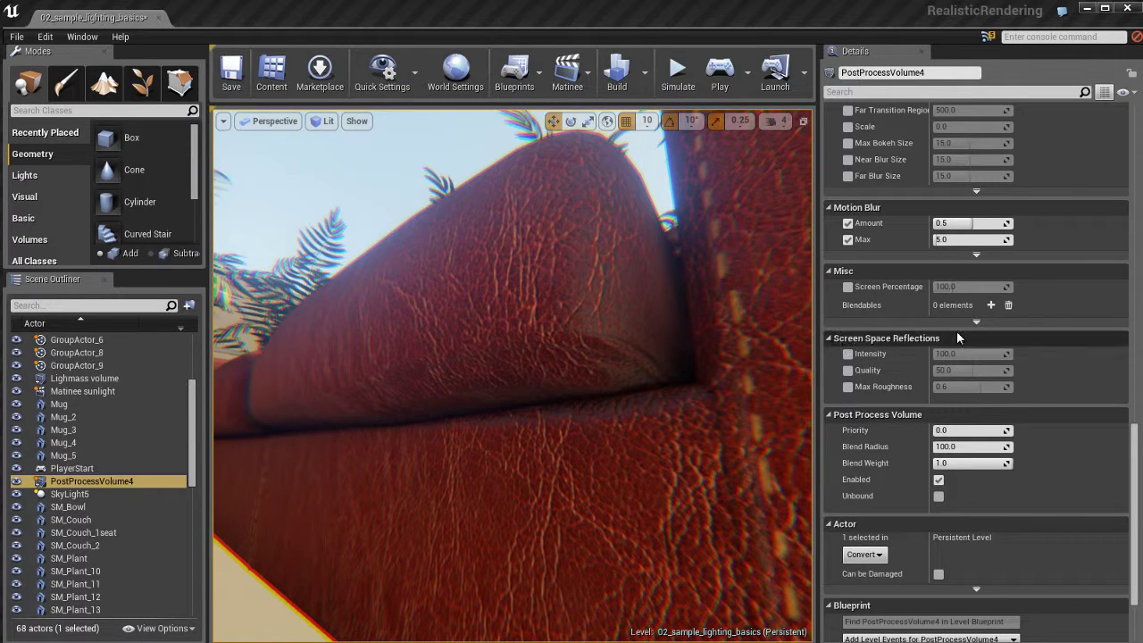
- Jump to the Epic mug bookmark and enable SSR Intensity, Quality and Max Roughness overrides
{"action": "mouse_move", "coordinate": [663, 358]}
{"action": "left_mouse_down"}
{"action": "mouse_move", "coordinate": [647, 358]}
{"action": "mouse_move", "coordinate": [660, 359]}
{"action": "left_mouse_up"}
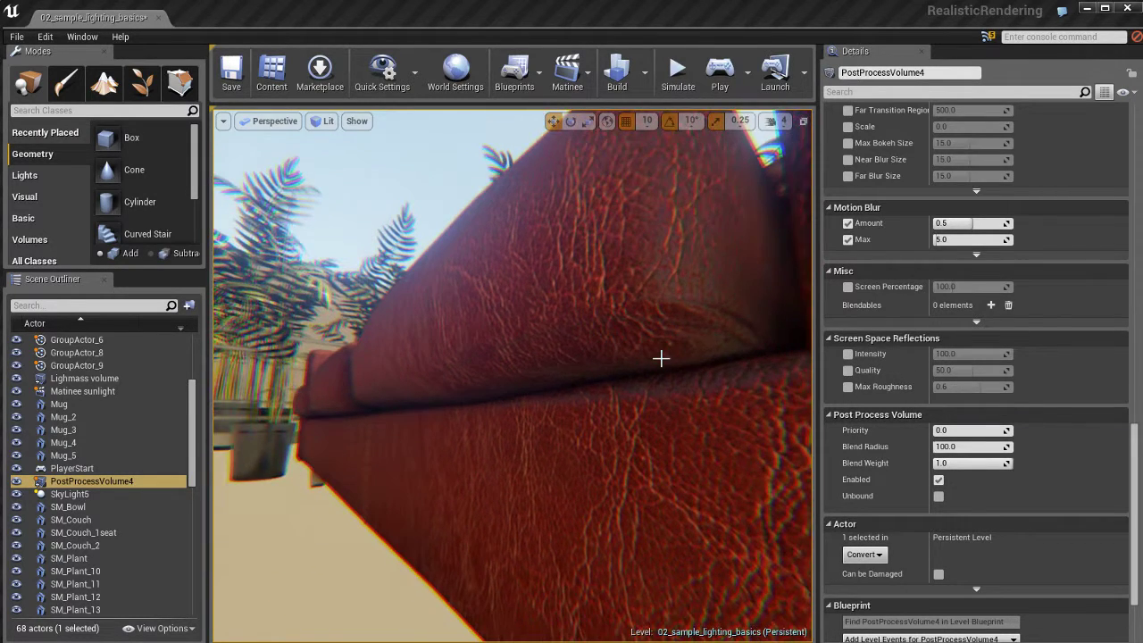
{"action": "key", "text": "1"}
{"action": "key", "text": "2"}
{"action": "key", "text": "3"}
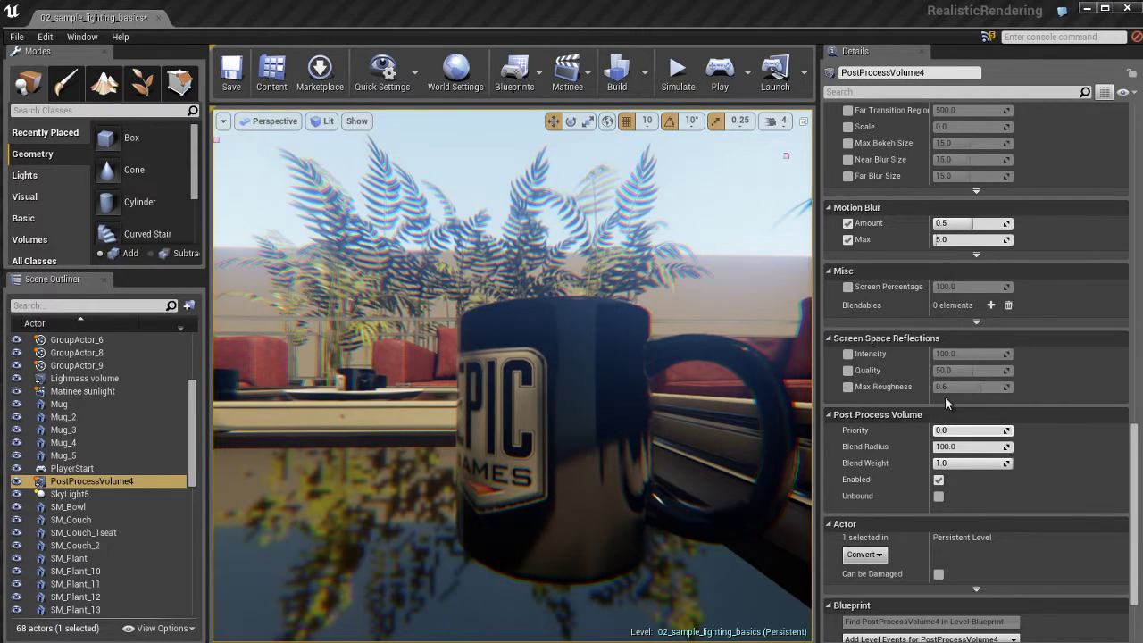
{"action": "left_click", "coordinate": [848, 354]}
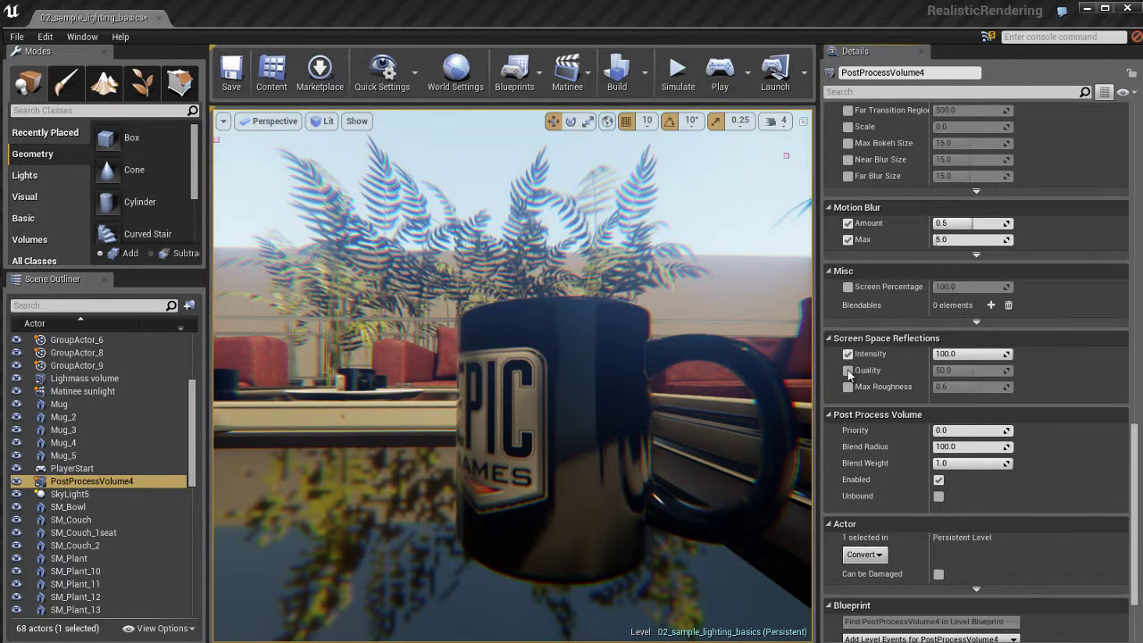
{"action": "left_click", "coordinate": [847, 369]}
{"action": "left_click", "coordinate": [848, 387]}
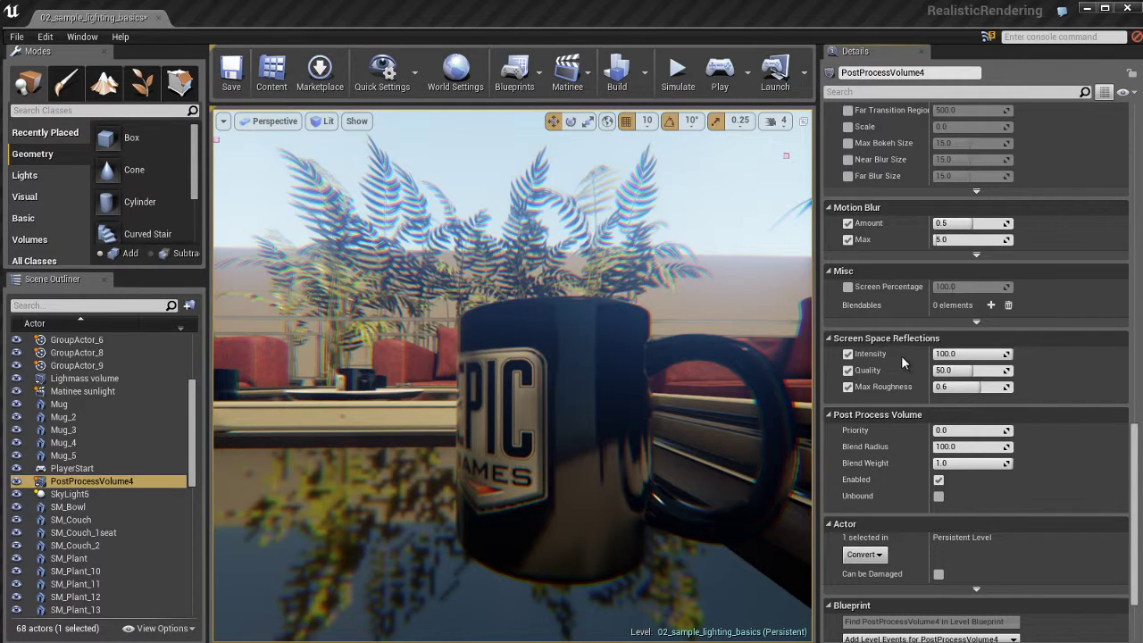
- Test Screen Space Reflections Intensity at 0, 50, then settle on 100
{"action": "left_click", "coordinate": [948, 355]}
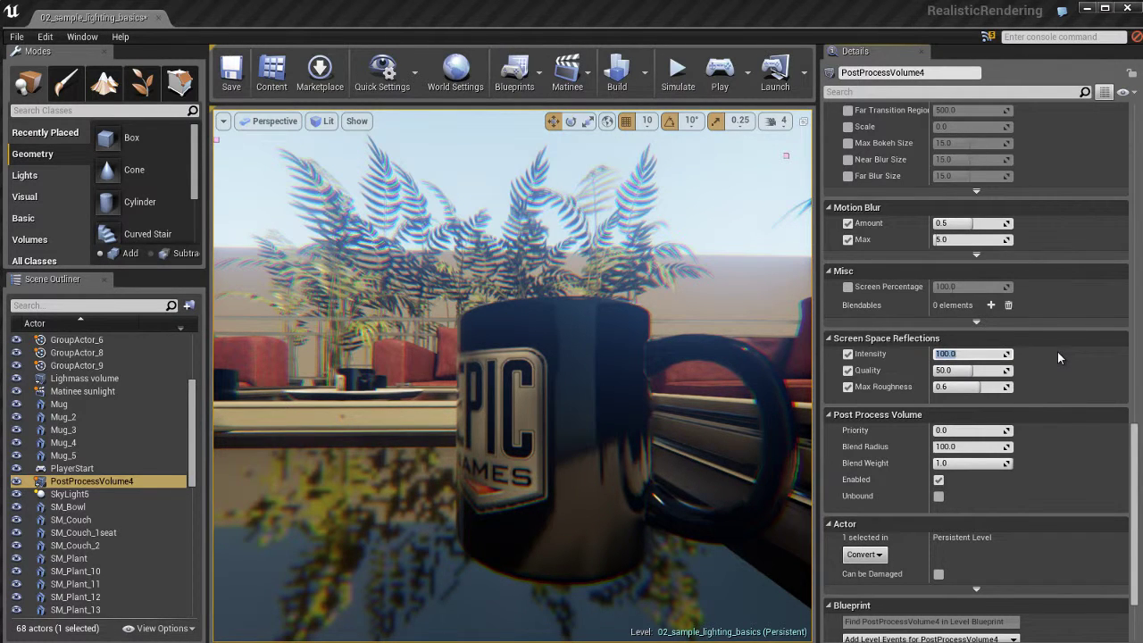
{"action": "type", "text": "0"}
{"action": "key", "text": "Return"}
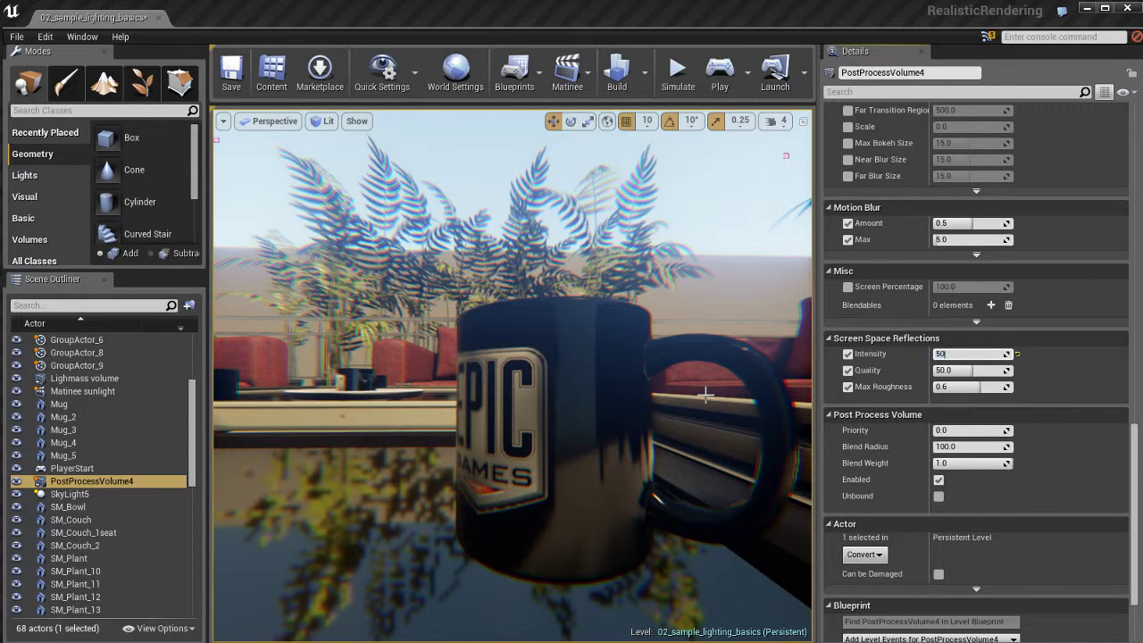
{"action": "key", "text": "Return"}
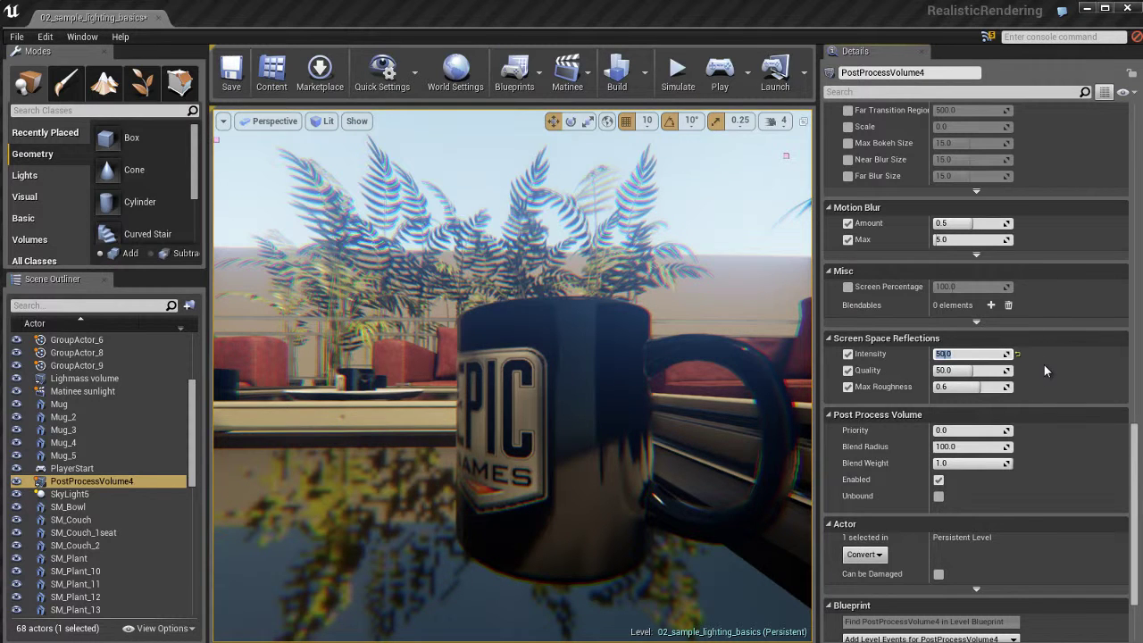
{"action": "type", "text": "100"}
{"action": "key", "text": "Return"}
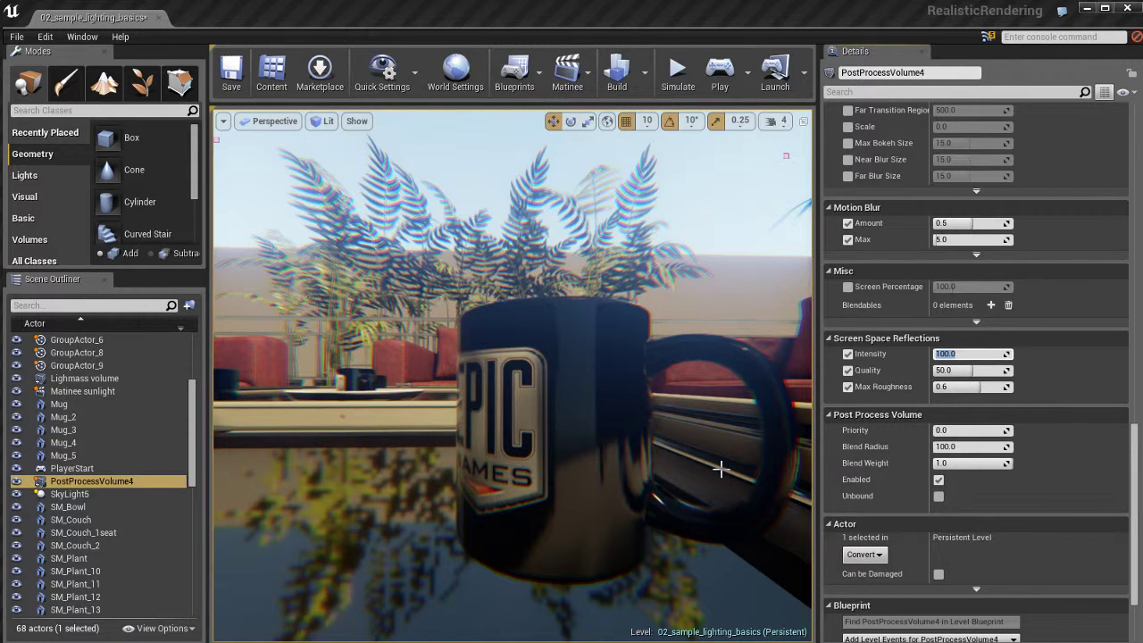
- Compare dimmer reflections, then bring SSR Intensity back to 100.0
{"action": "left_click", "coordinate": [1075, 361]}
{"action": "left_click_drag", "start_coordinate": [960, 353], "coordinate": [1043, 356]}
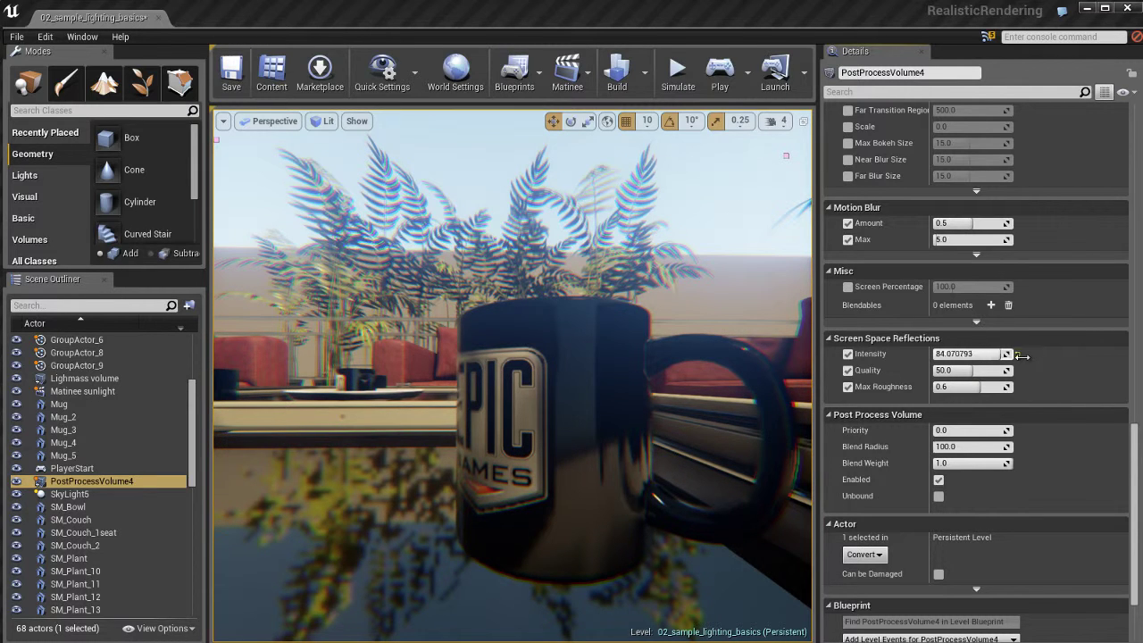
{"action": "left_click_drag", "start_coordinate": [1021, 355], "coordinate": [1087, 353]}
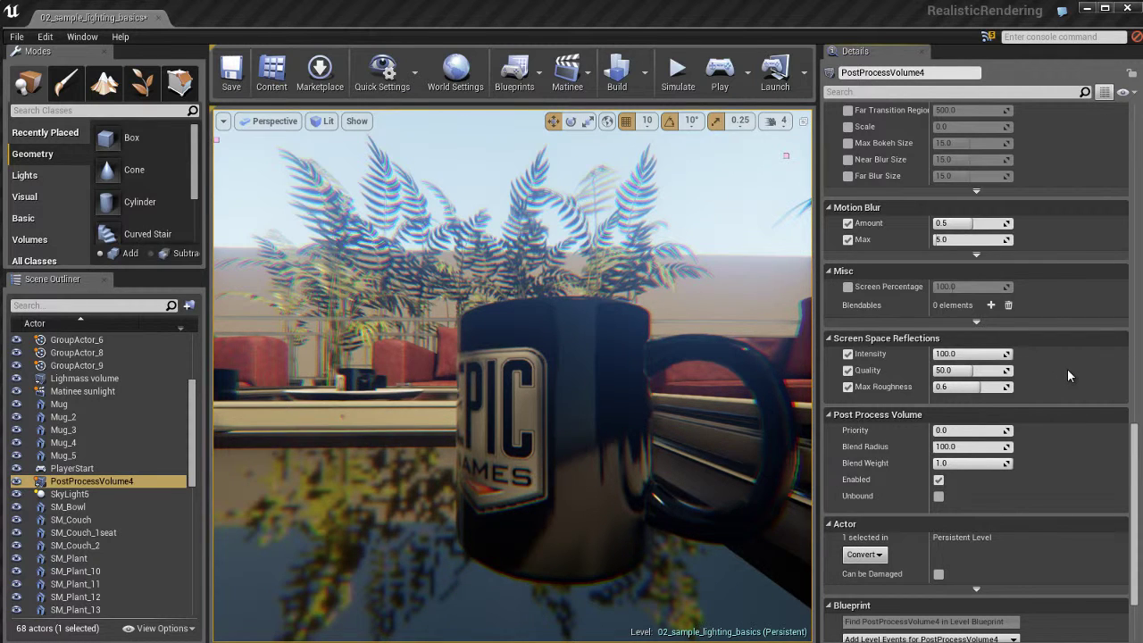
- Raise SSR Quality to 100.0 and reset Max Roughness to its default 0.6
{"action": "left_click_drag", "start_coordinate": [972, 369], "coordinate": [1018, 393]}
{"action": "left_click", "coordinate": [1018, 388]}
{"action": "scroll", "coordinate": [1065, 379], "scroll_direction": "down", "scroll_amount": 1}
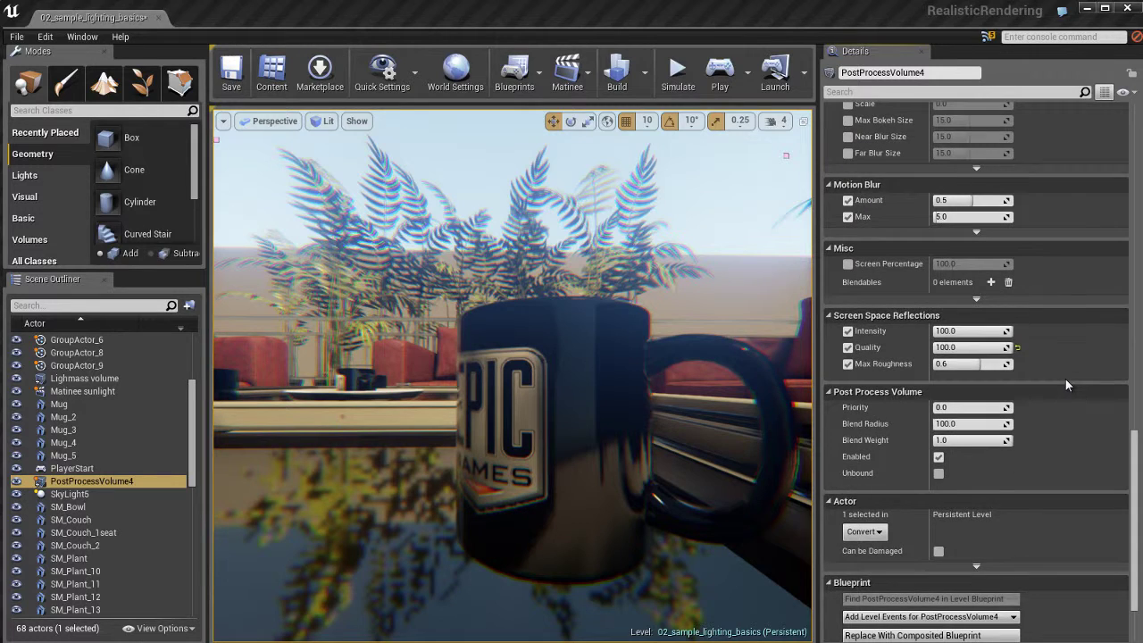
{"action": "scroll", "coordinate": [1066, 379], "scroll_direction": "up", "scroll_amount": 1}
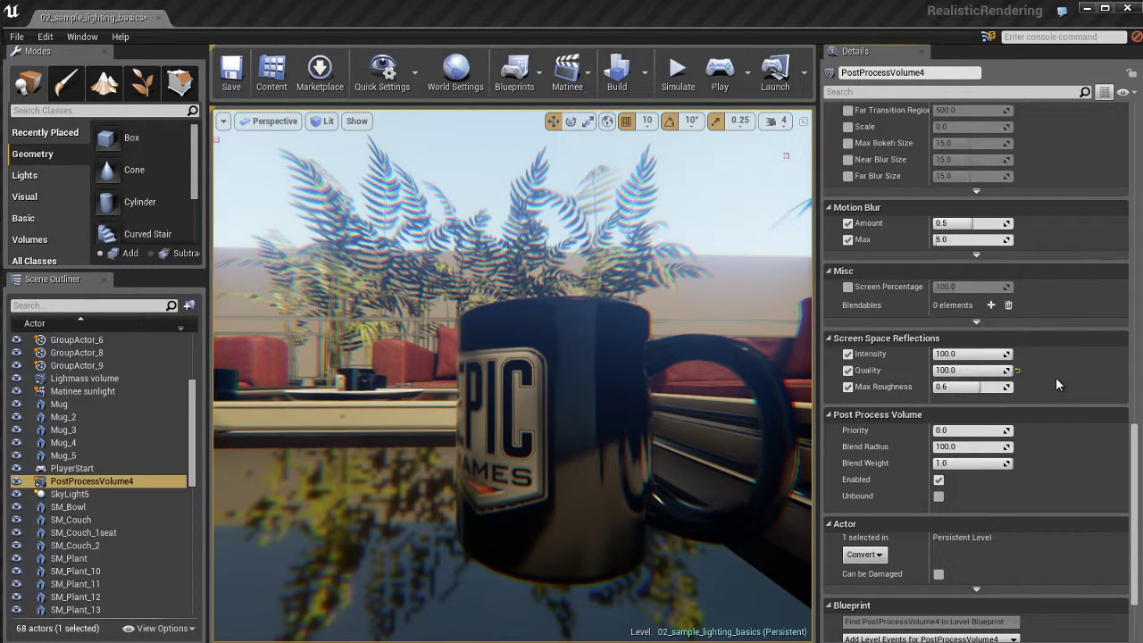
{"action": "scroll", "coordinate": [1056, 383], "scroll_direction": "up", "scroll_amount": 5}
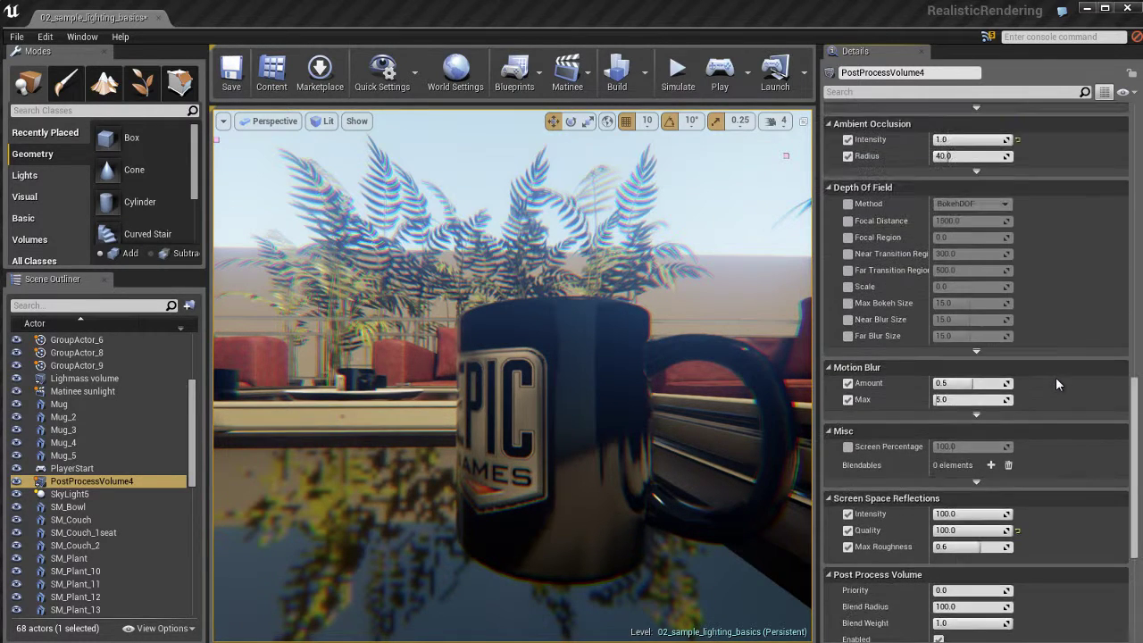